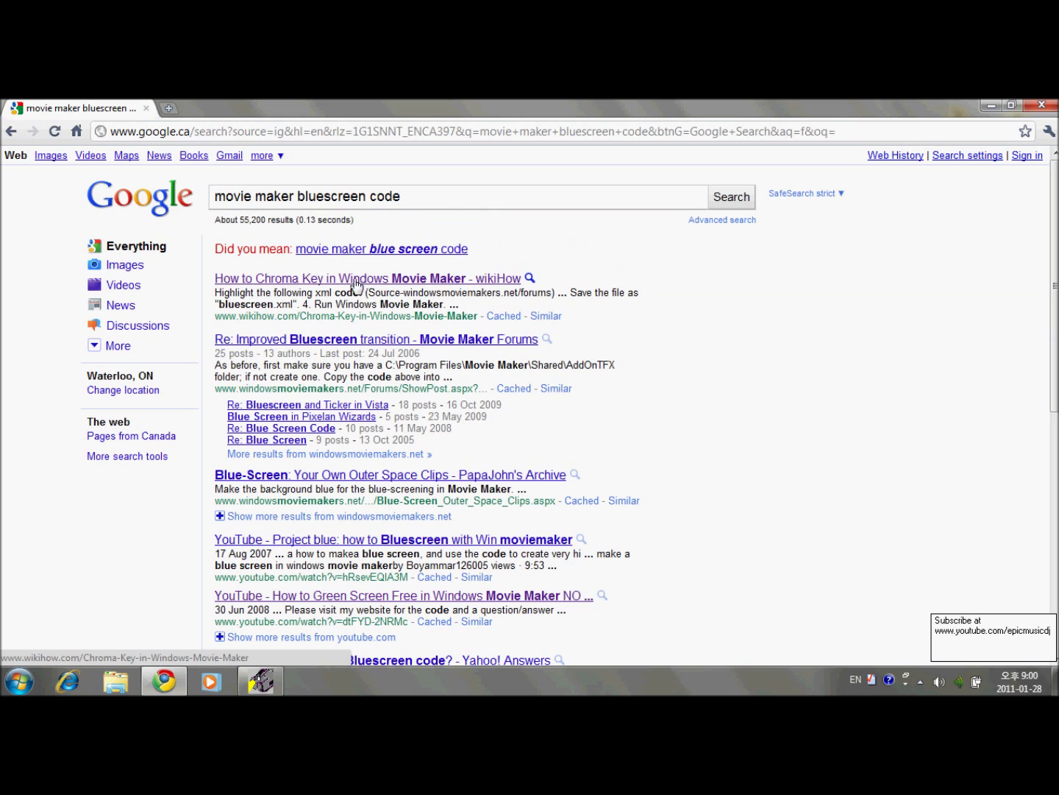
- Open the wikiHow article 'How to Chroma Key in Windows Movie Maker' from the results
{"action": "left_click", "coordinate": [358, 280]}
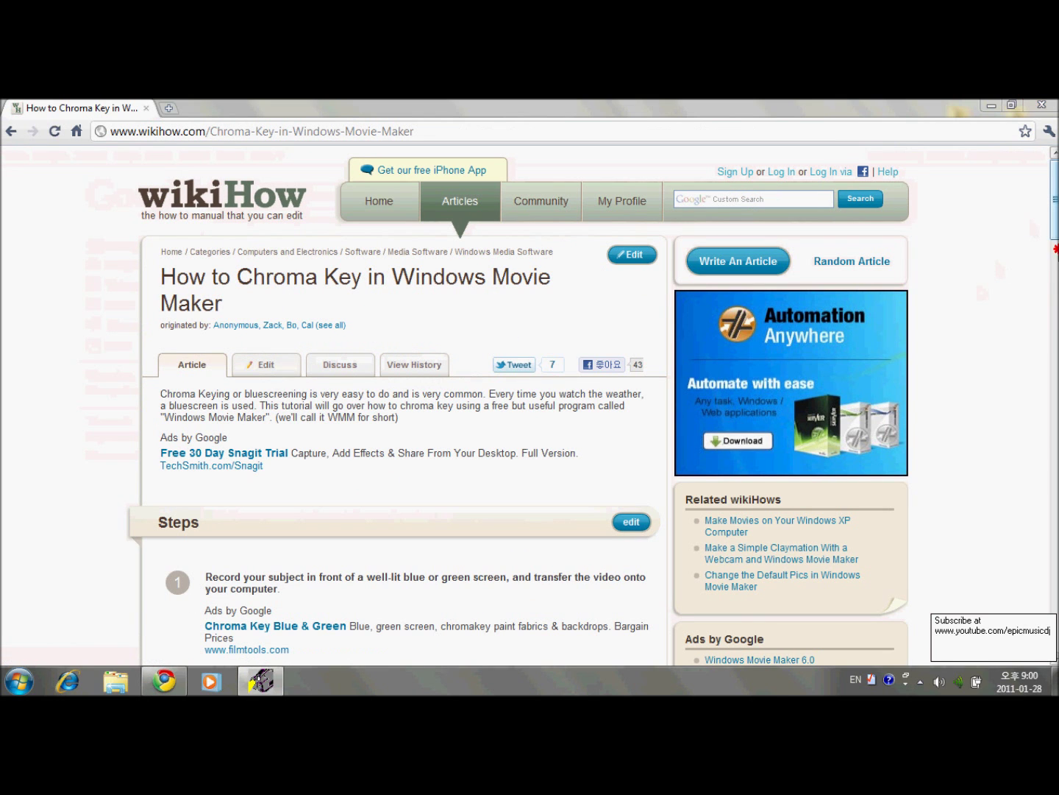
{"action": "left_click_drag", "start_coordinate": [1056, 215], "coordinate": [1056, 286]}
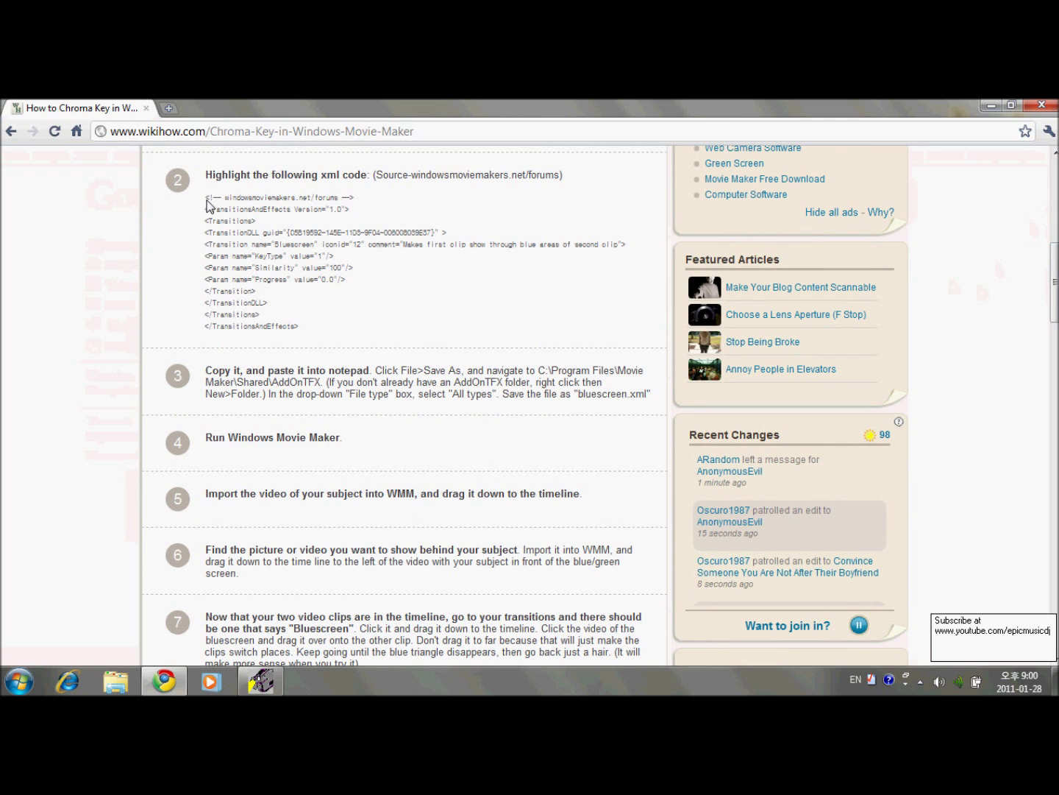
- Highlight the step 2 bluescreen XML code and copy it via the context menu
{"action": "mouse_move", "coordinate": [205, 209]}
{"action": "left_mouse_down"}
{"action": "mouse_move", "coordinate": [348, 274]}
{"action": "mouse_move", "coordinate": [349, 321]}
{"action": "left_mouse_up"}
{"action": "right_click", "coordinate": [278, 271]}
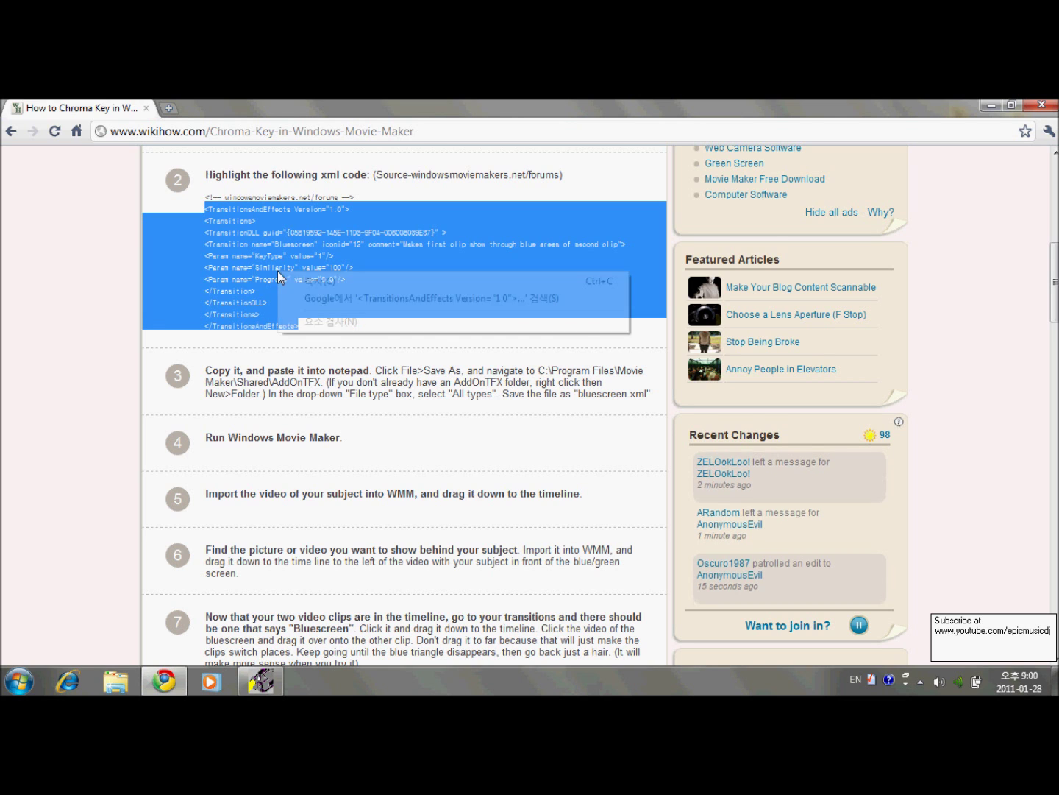
{"action": "left_click", "coordinate": [315, 284]}
- Launch Notepad with a blank document from the Start menu
{"action": "key", "text": "super"}
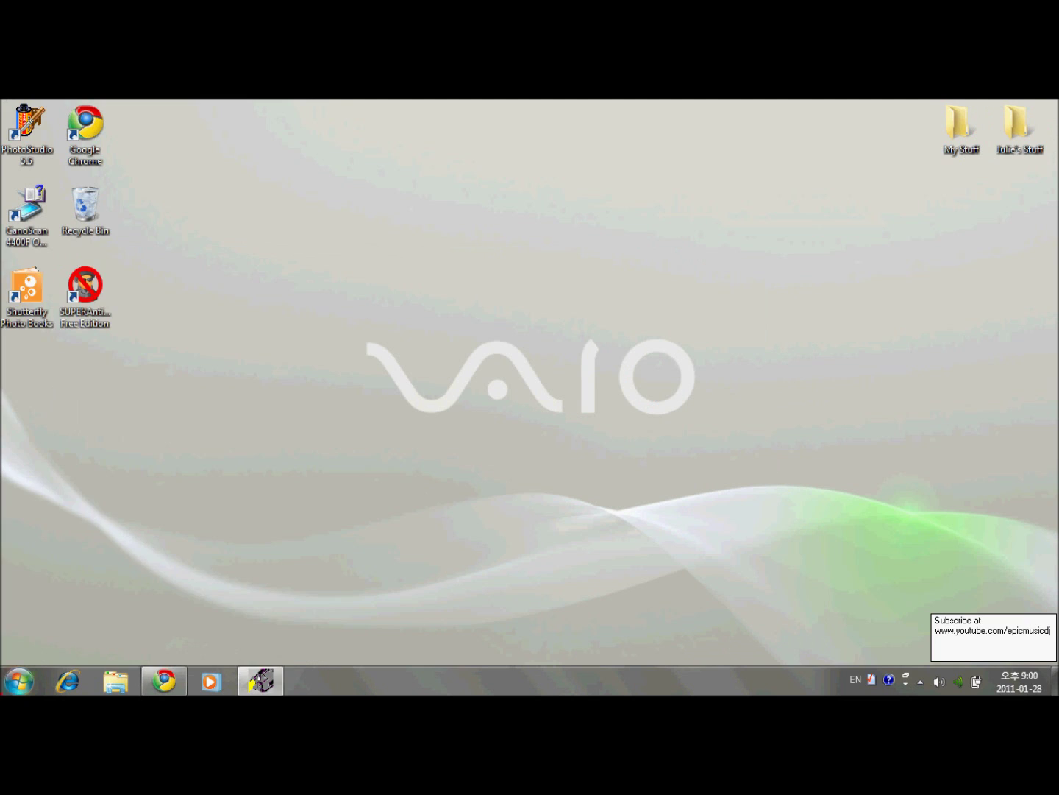
{"action": "left_click", "coordinate": [19, 682]}
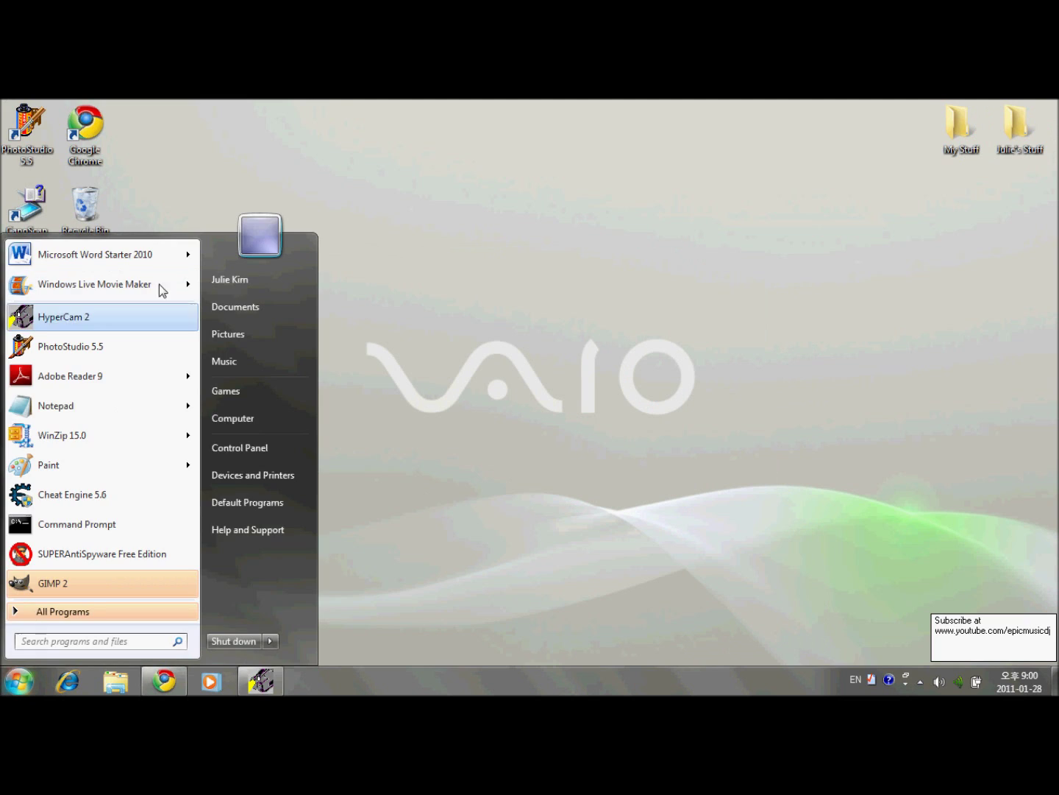
{"action": "left_click", "coordinate": [106, 406]}
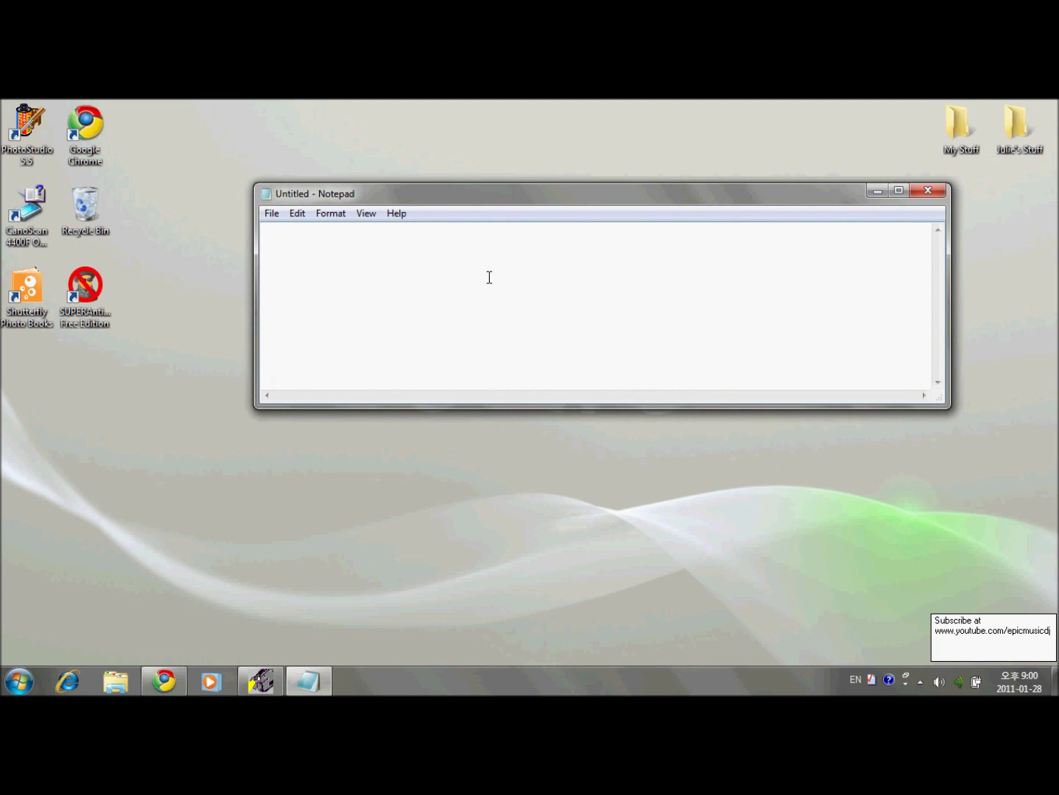
- Paste the bluescreen XML code into the blank document and maximize Notepad
{"action": "right_click", "coordinate": [457, 269]}
{"action": "left_click", "coordinate": [479, 339]}
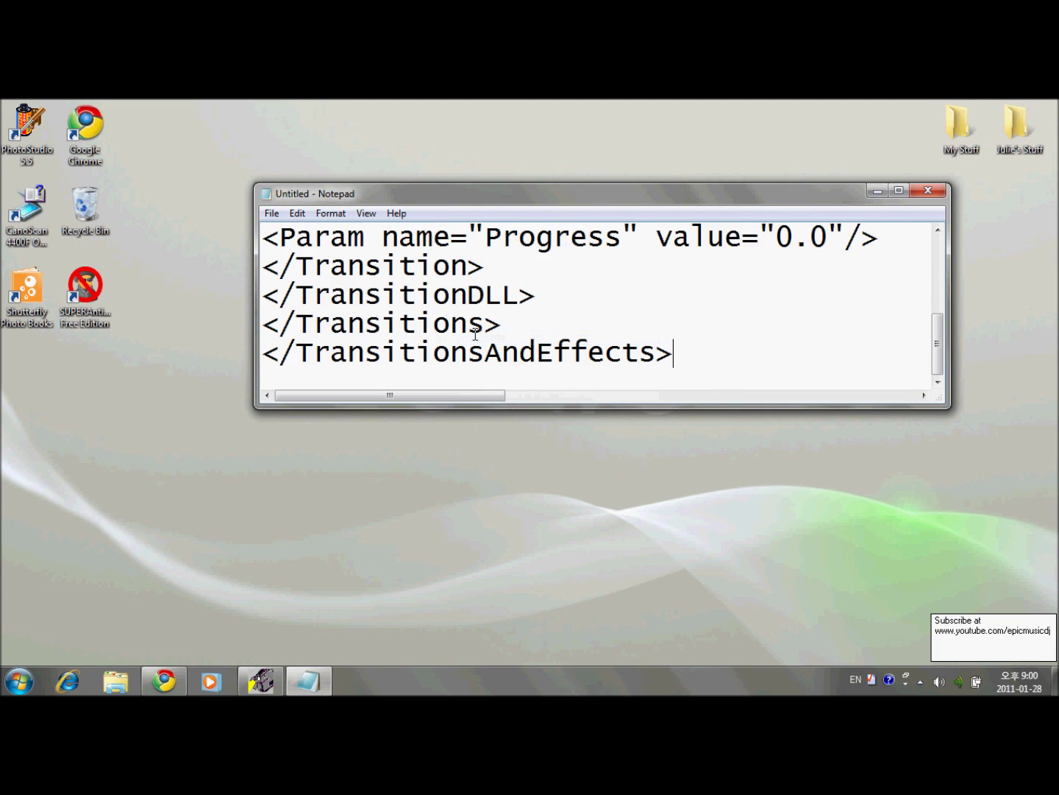
{"action": "left_click", "coordinate": [895, 193]}
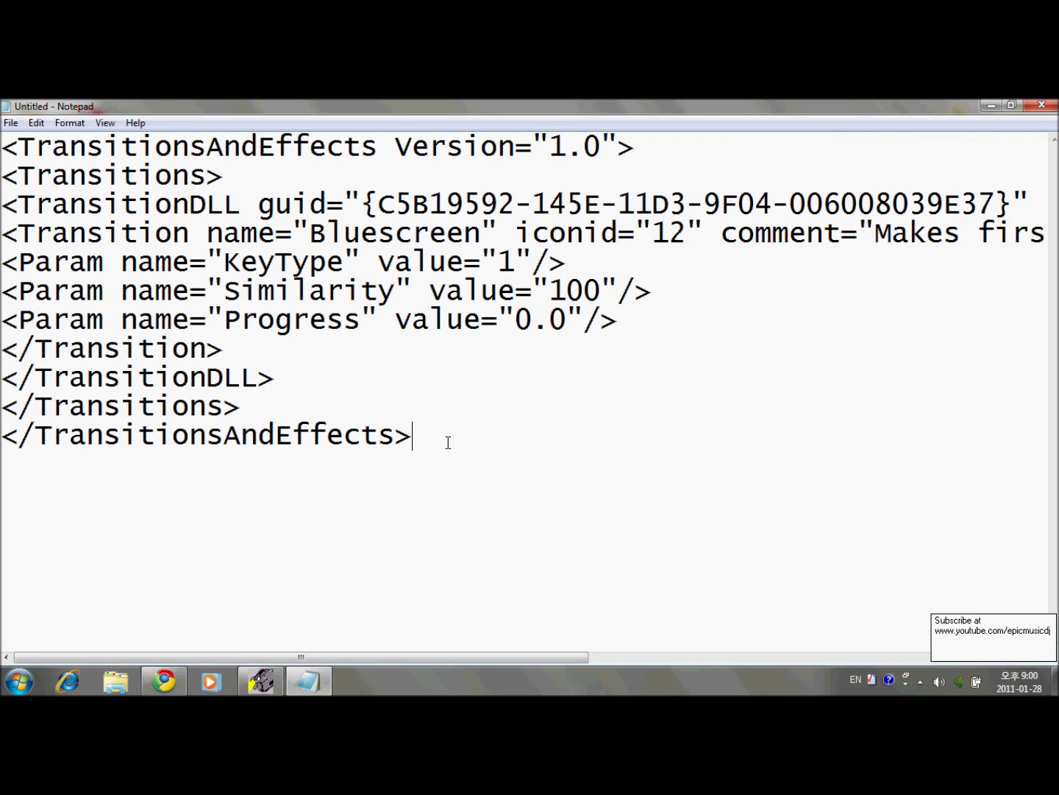
{"action": "left_click_drag", "start_coordinate": [448, 439], "coordinate": [42, 166]}
{"action": "left_click", "coordinate": [458, 255]}
{"action": "left_click", "coordinate": [11, 122]}
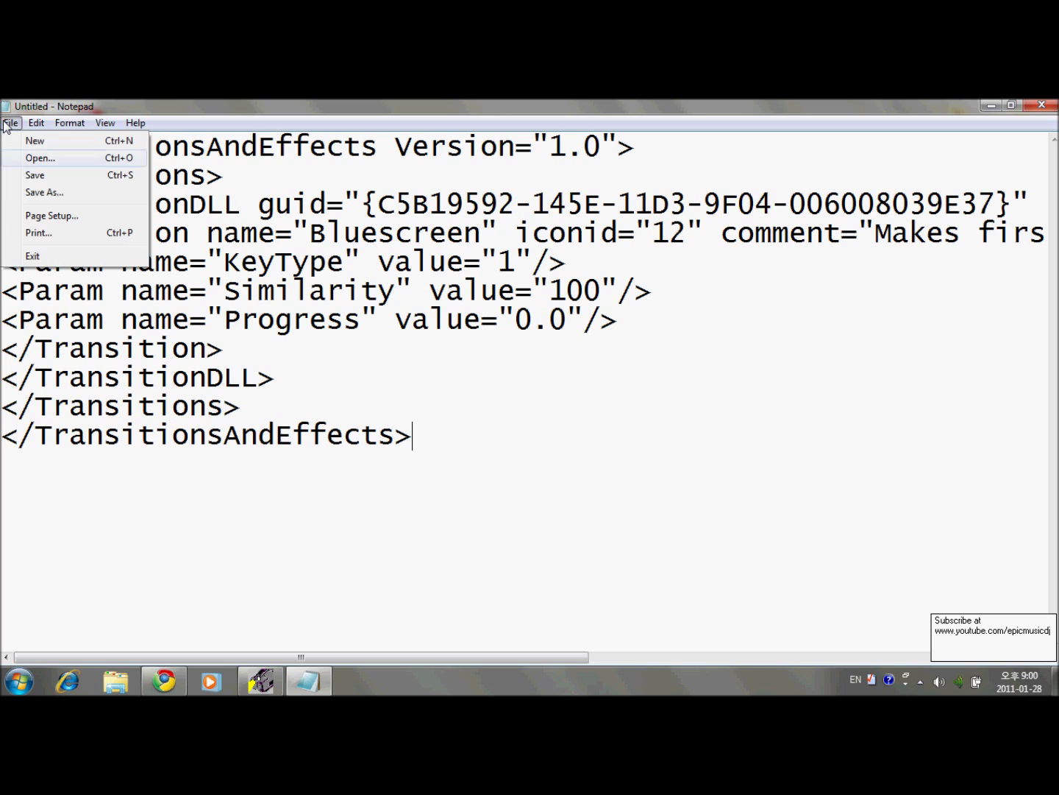
- Save the code to the desktop as bluescreencode.xml with Save as type set to All Files
{"action": "left_click", "coordinate": [39, 192]}
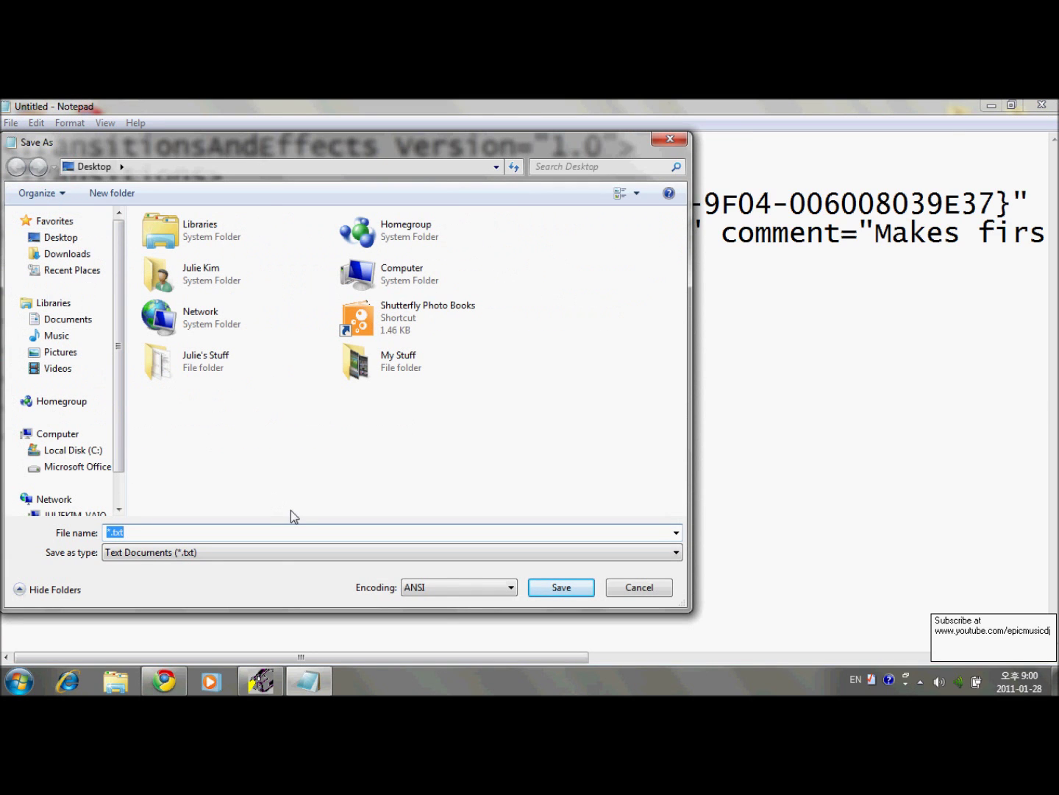
{"action": "key", "text": "BackSpace"}
{"action": "type", "text": "code.x"}
{"action": "type", "text": "ml"}
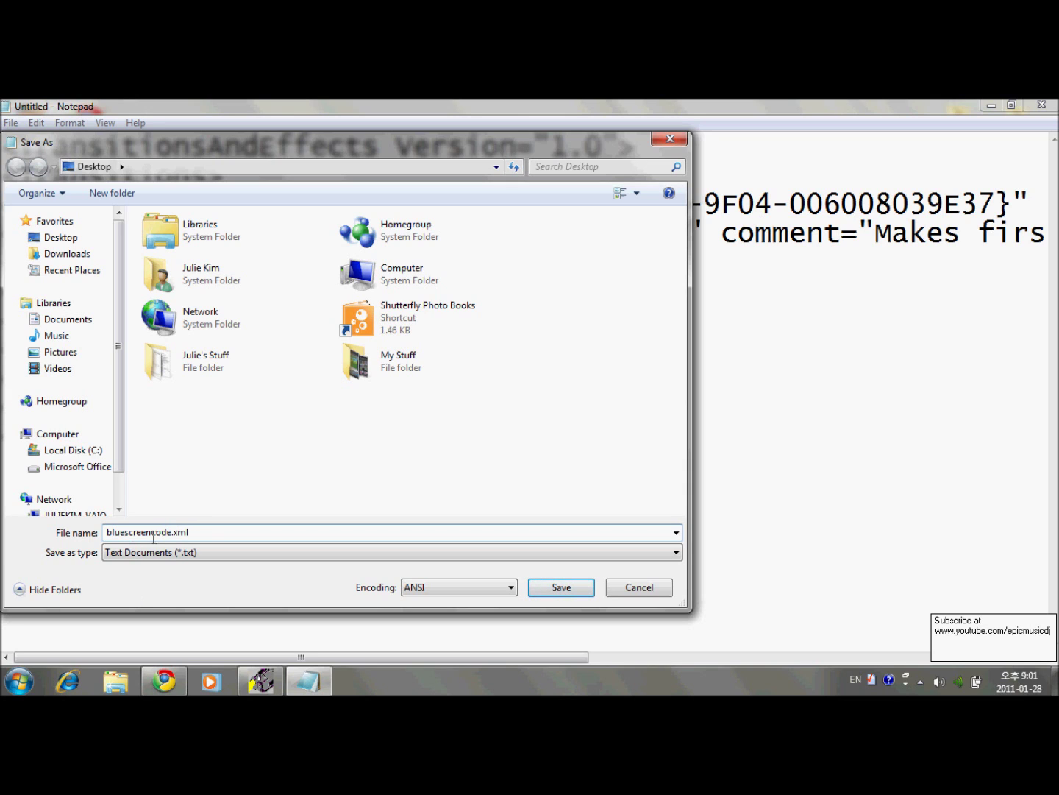
{"action": "left_click", "coordinate": [389, 552]}
{"action": "left_click", "coordinate": [142, 575]}
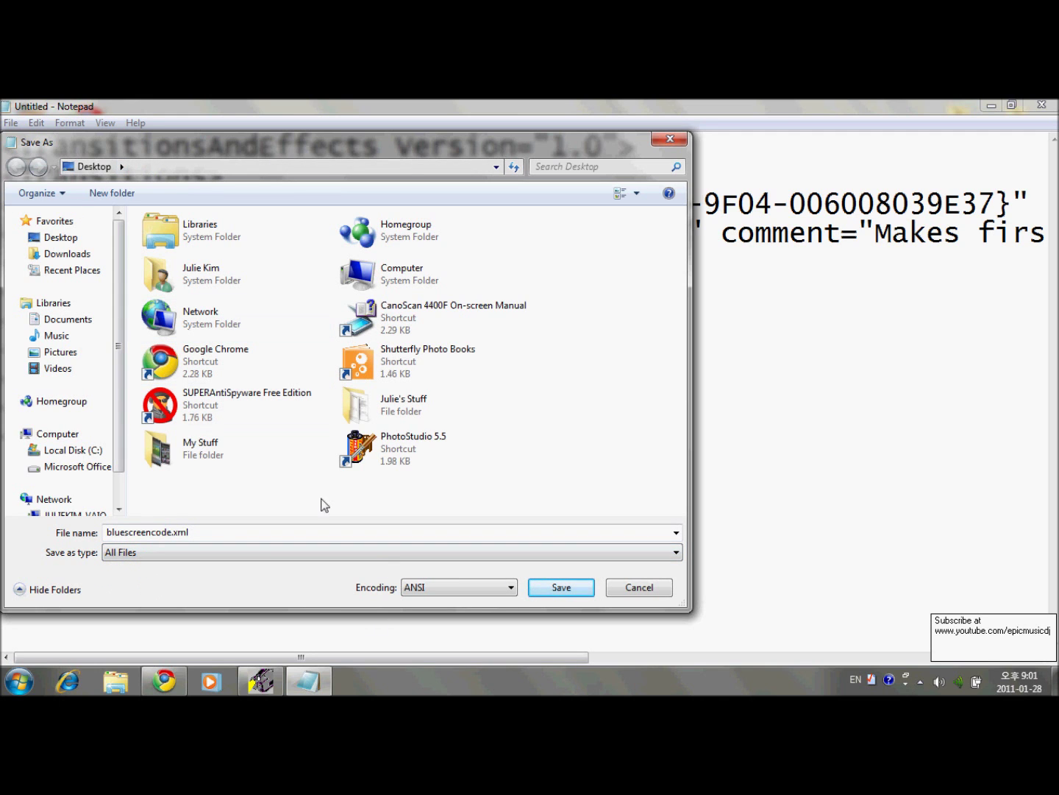
{"action": "left_click", "coordinate": [561, 587]}
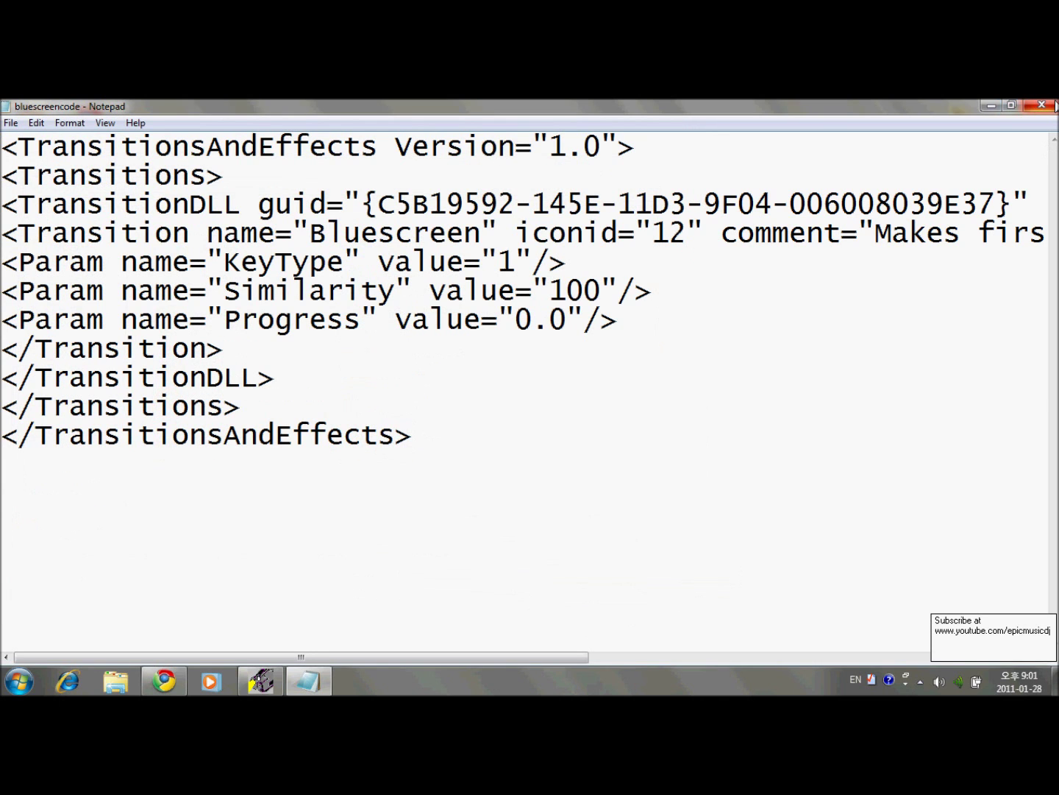
{"action": "left_click", "coordinate": [1041, 106]}
- Drag the bluescreencode icon to the desktop centre, then undo the move with Ctrl+Z
{"action": "left_click_drag", "start_coordinate": [28, 371], "coordinate": [436, 300]}
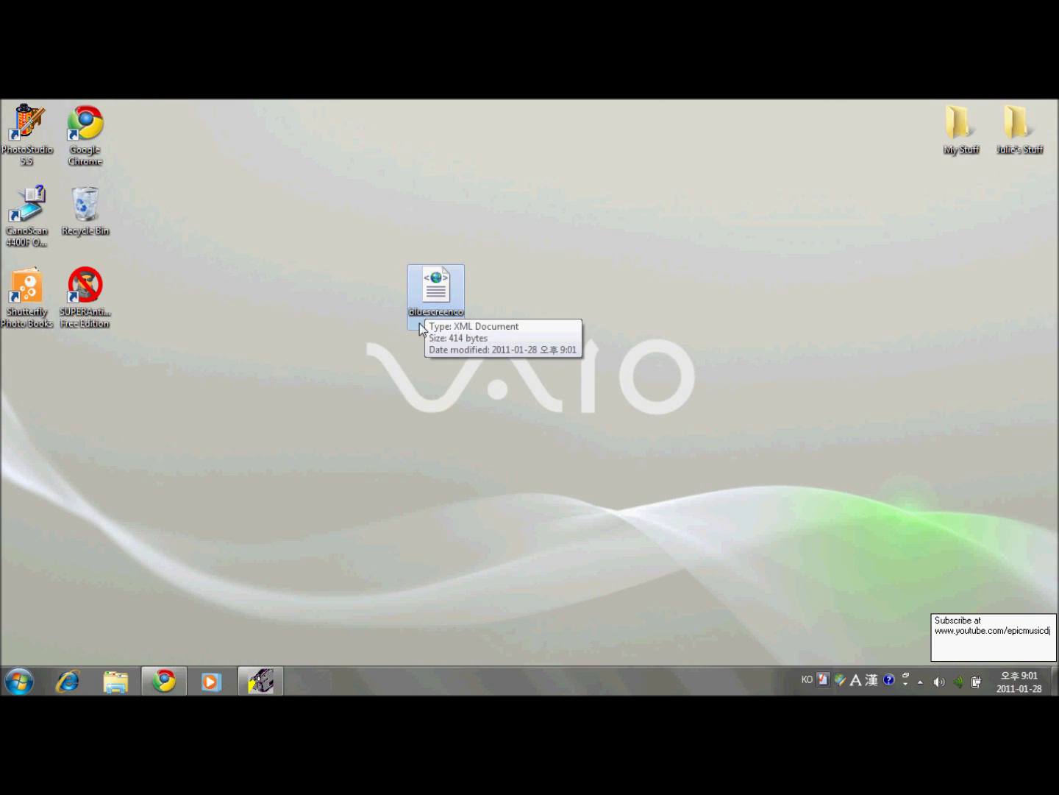
{"action": "key", "text": "ctrl+z"}
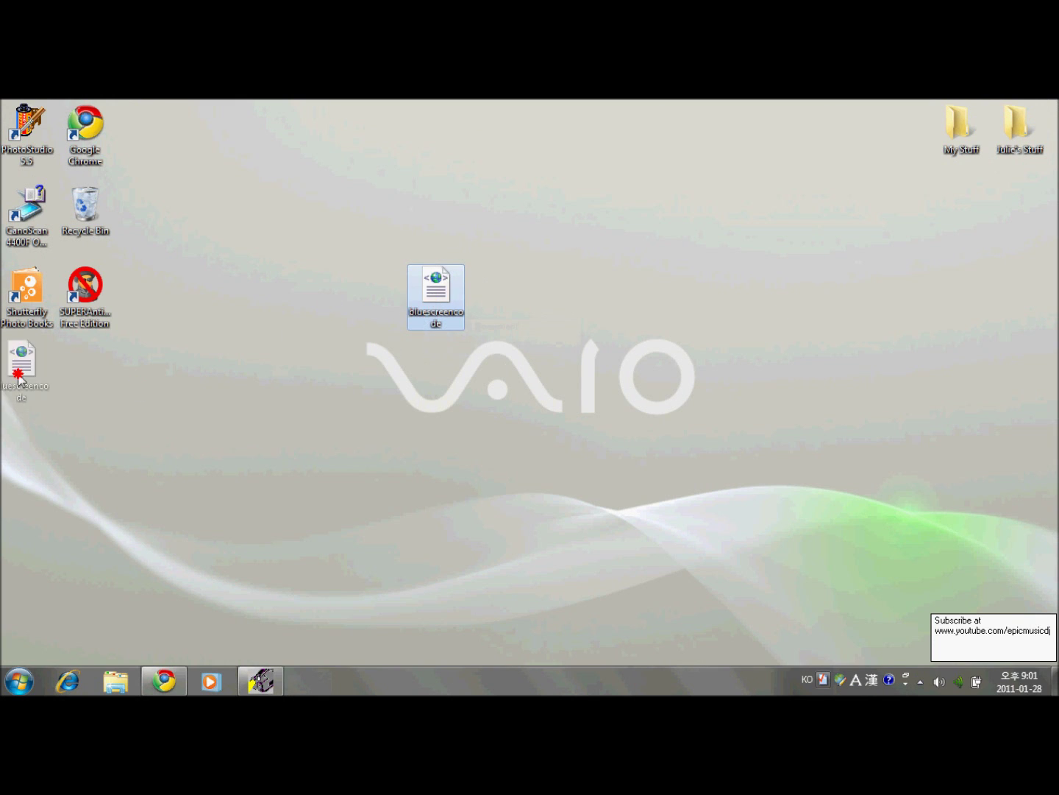
- Browse from Computer through Local Disk (C:), Program Files (x86) and Movie Maker 2.6 into Shared
{"action": "left_click", "coordinate": [18, 681]}
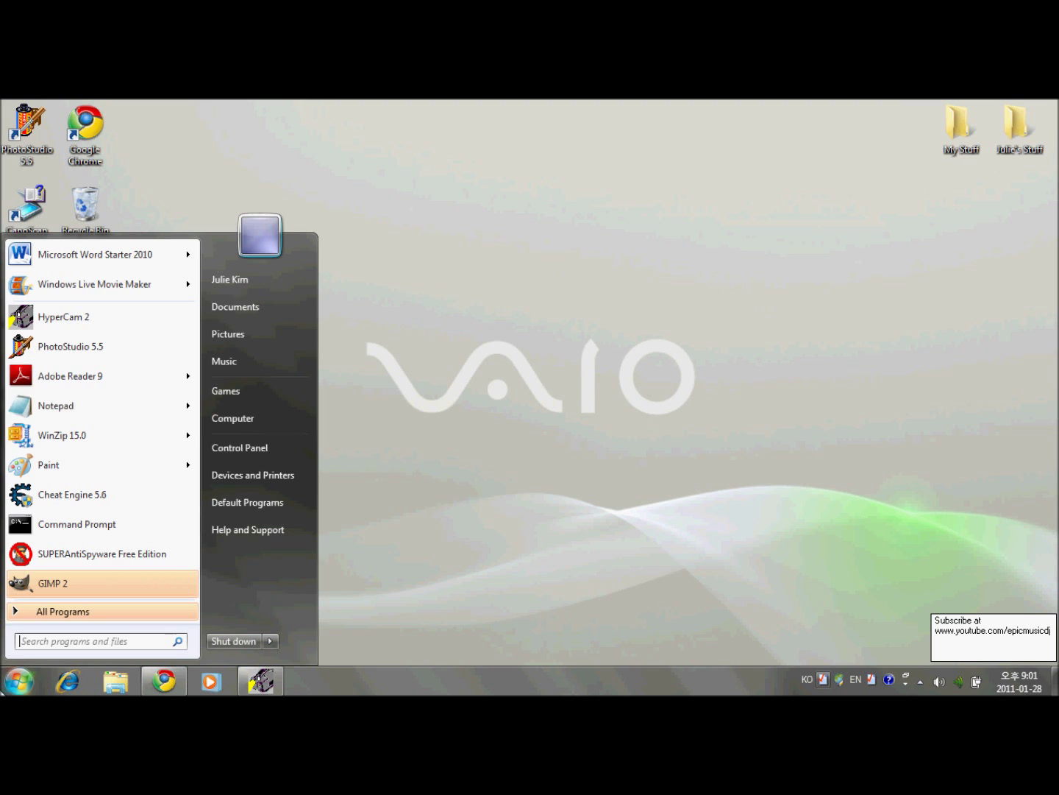
{"action": "left_click", "coordinate": [261, 418]}
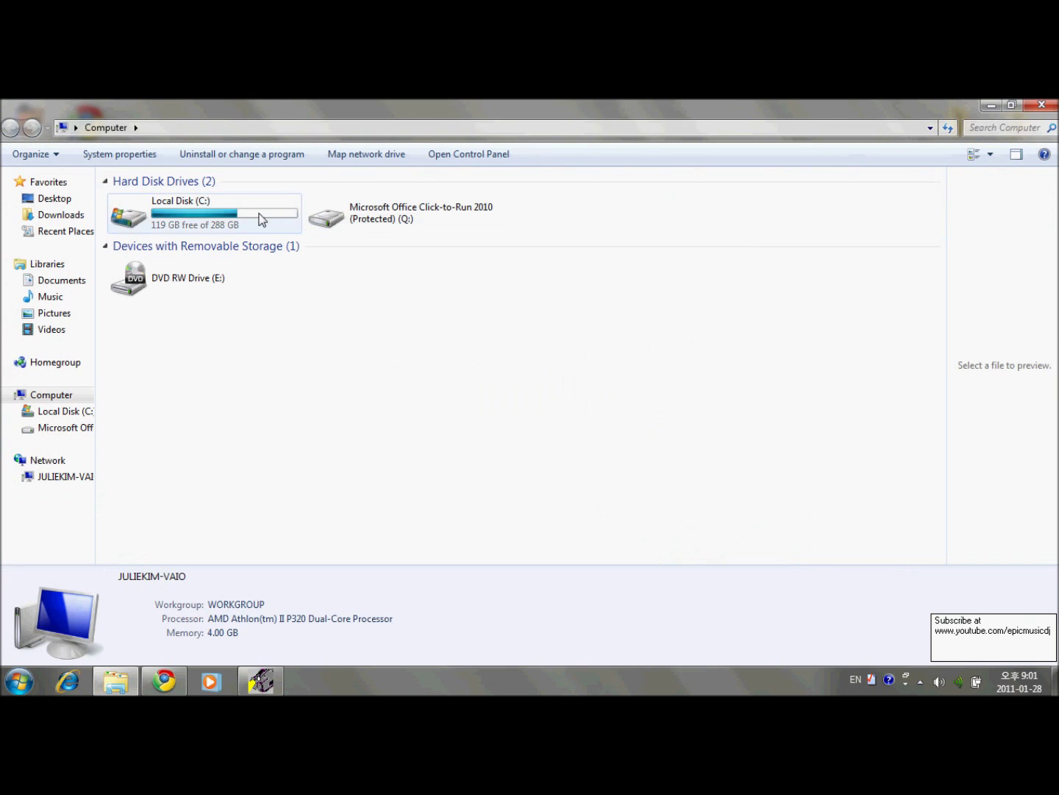
{"action": "double_click", "coordinate": [207, 214]}
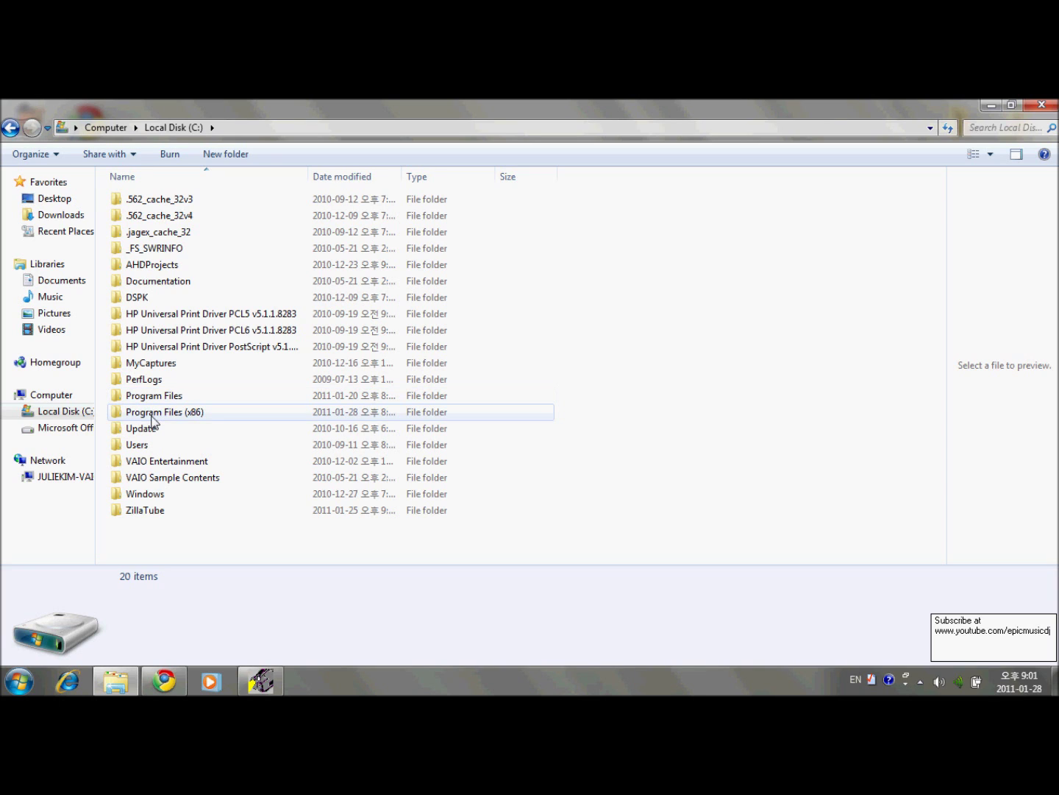
{"action": "double_click", "coordinate": [156, 412]}
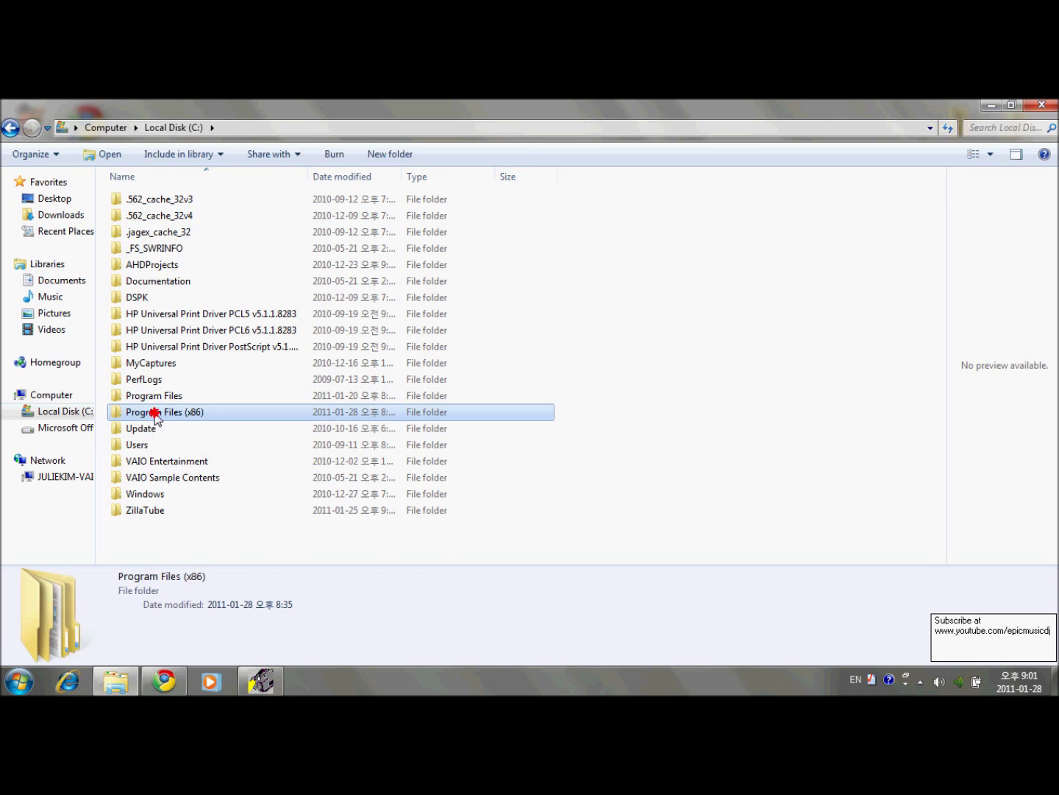
{"action": "left_click_drag", "start_coordinate": [939, 282], "coordinate": [939, 389]}
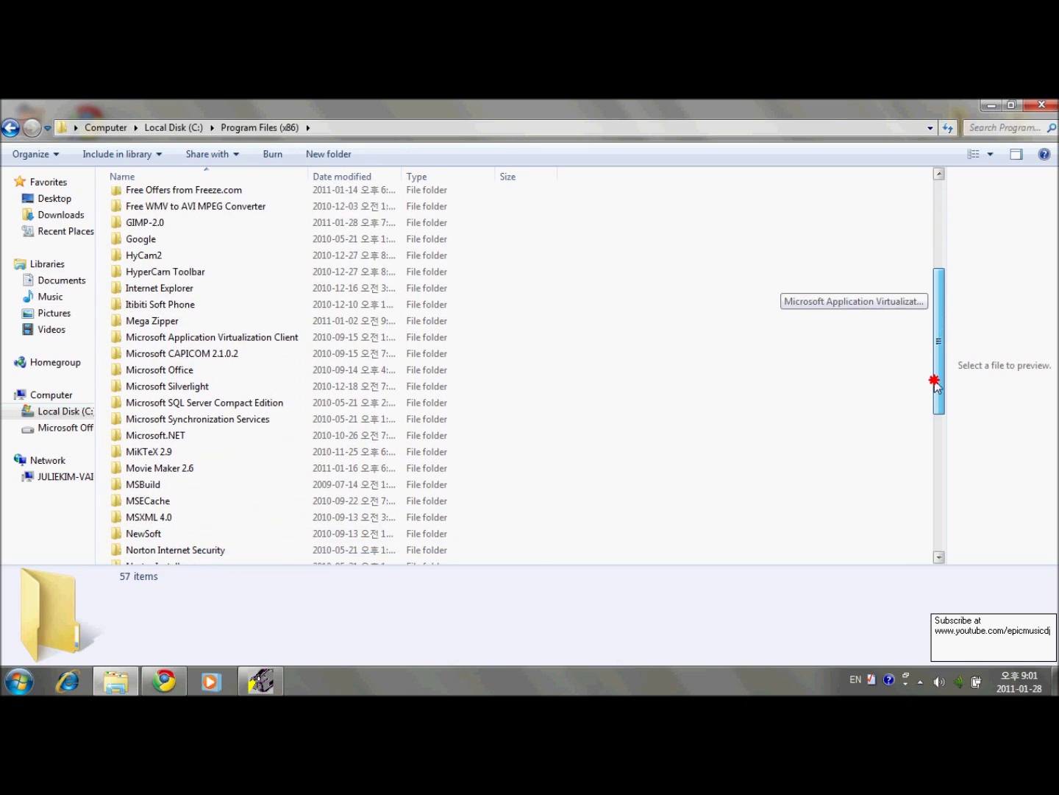
{"action": "left_click", "coordinate": [185, 424]}
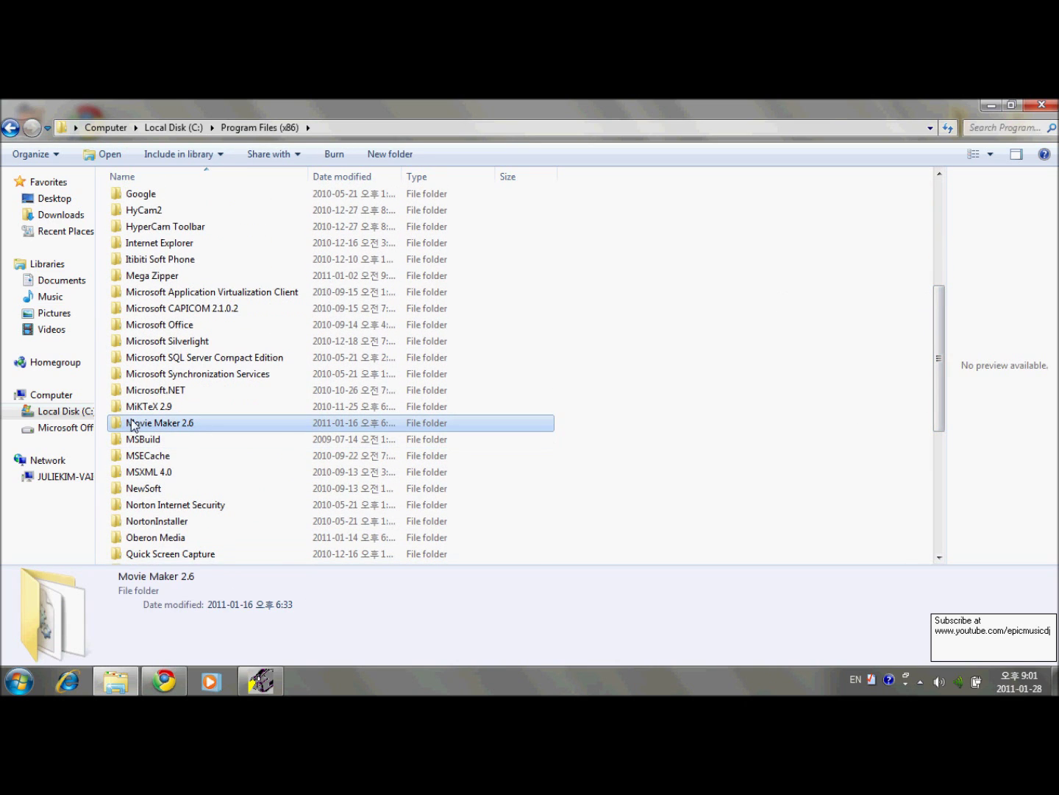
{"action": "double_click", "coordinate": [193, 425]}
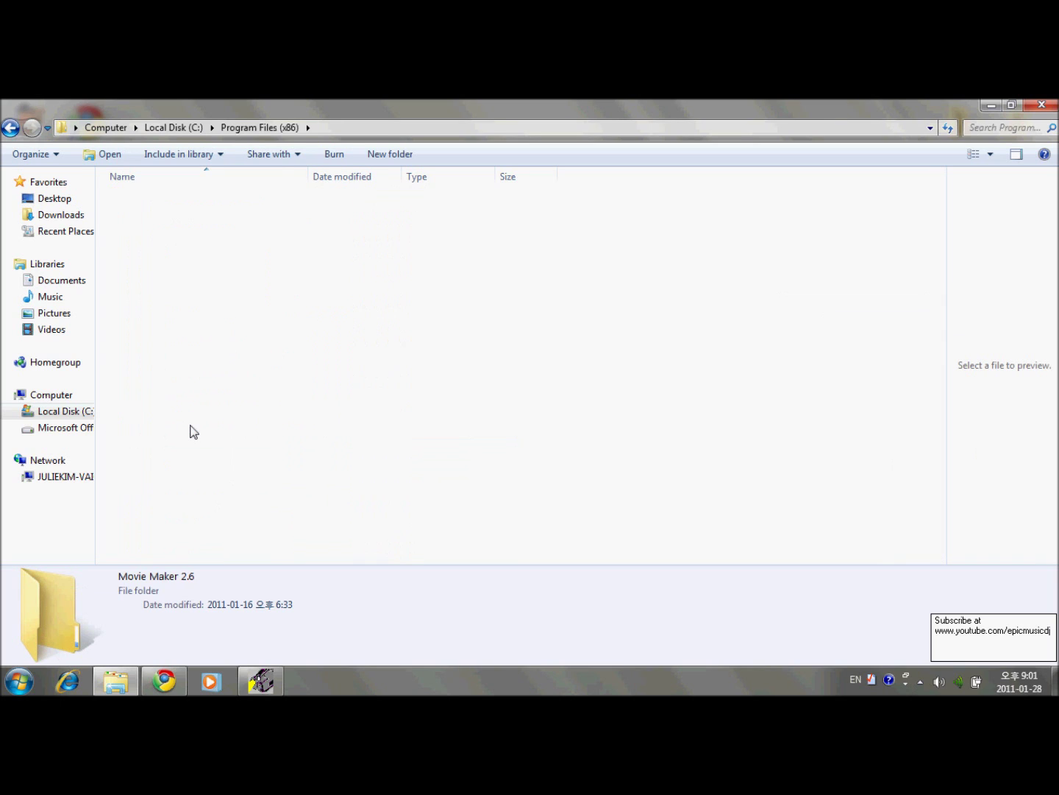
{"action": "double_click", "coordinate": [170, 200]}
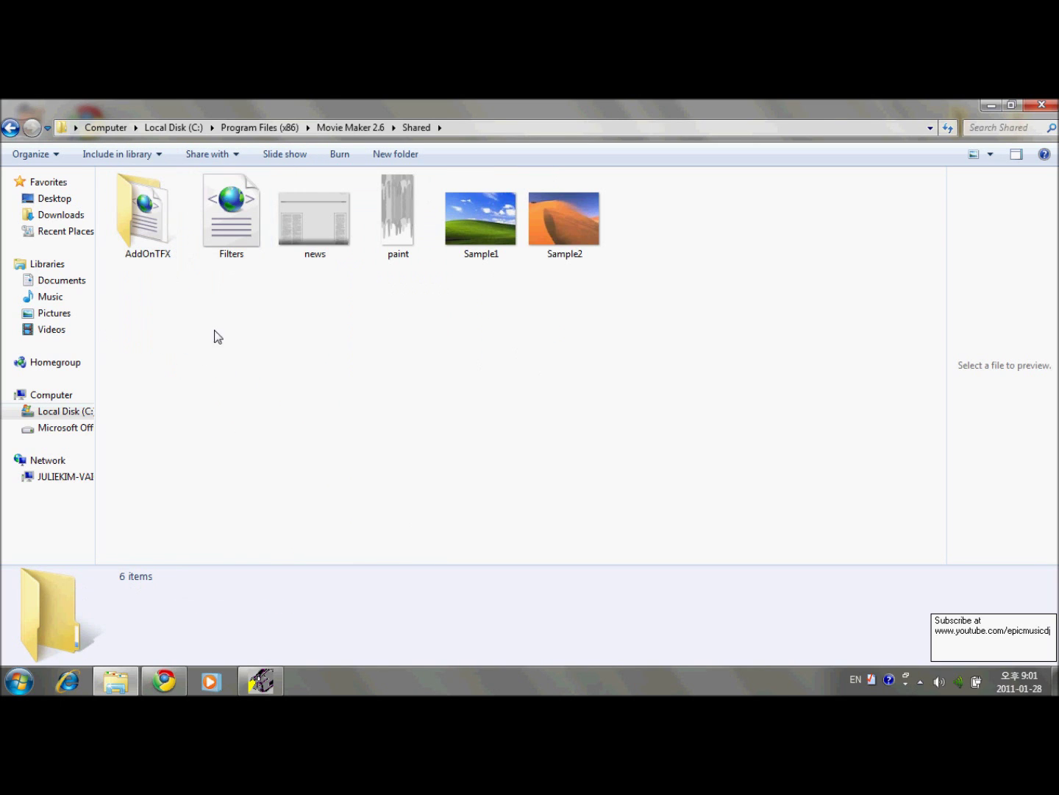
{"action": "left_click", "coordinate": [11, 127]}
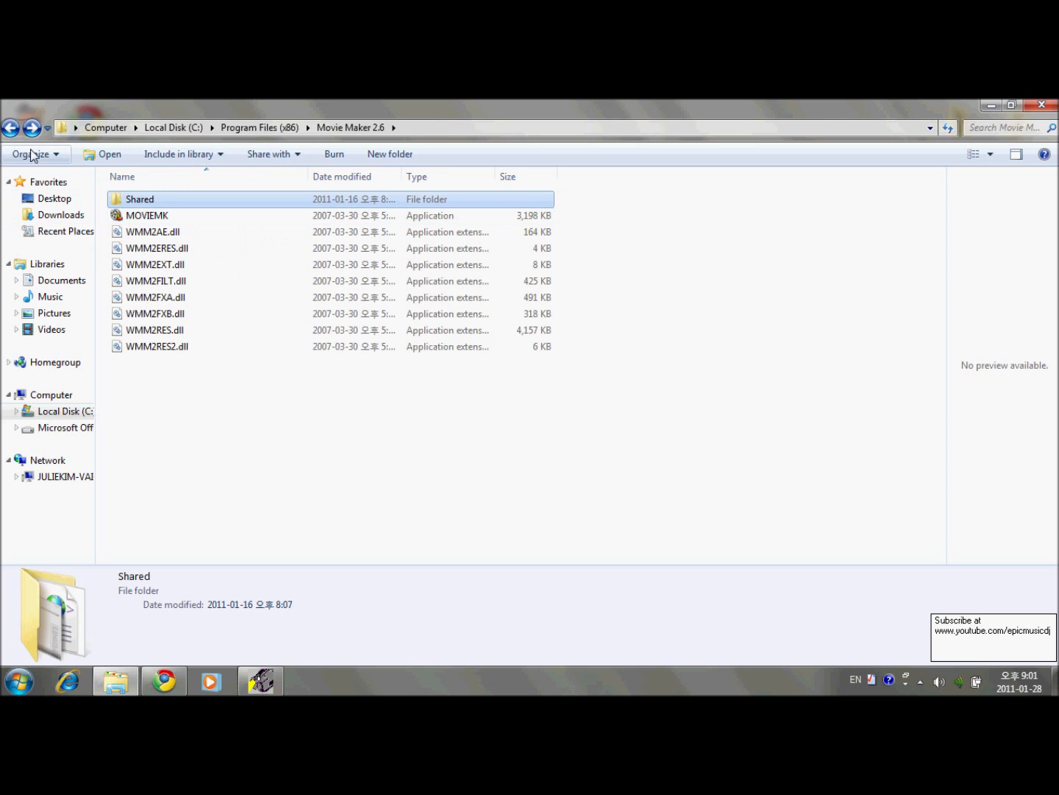
{"action": "left_click", "coordinate": [11, 127]}
{"action": "double_click", "coordinate": [178, 555]}
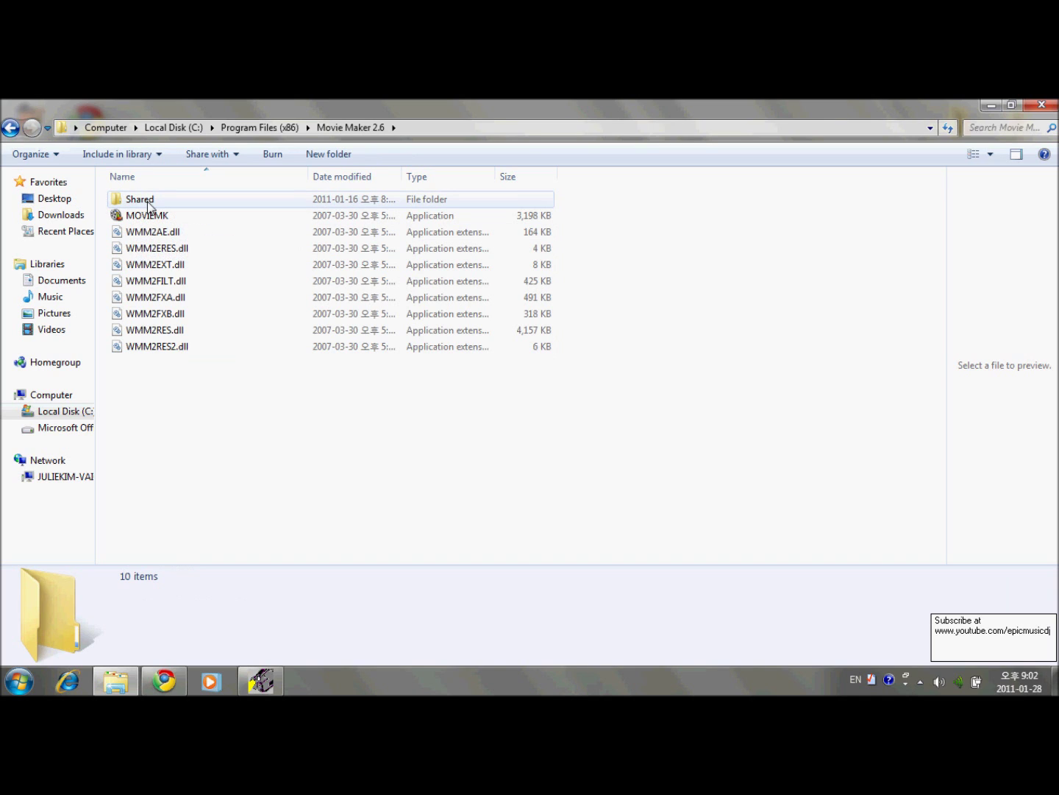
{"action": "double_click", "coordinate": [141, 200]}
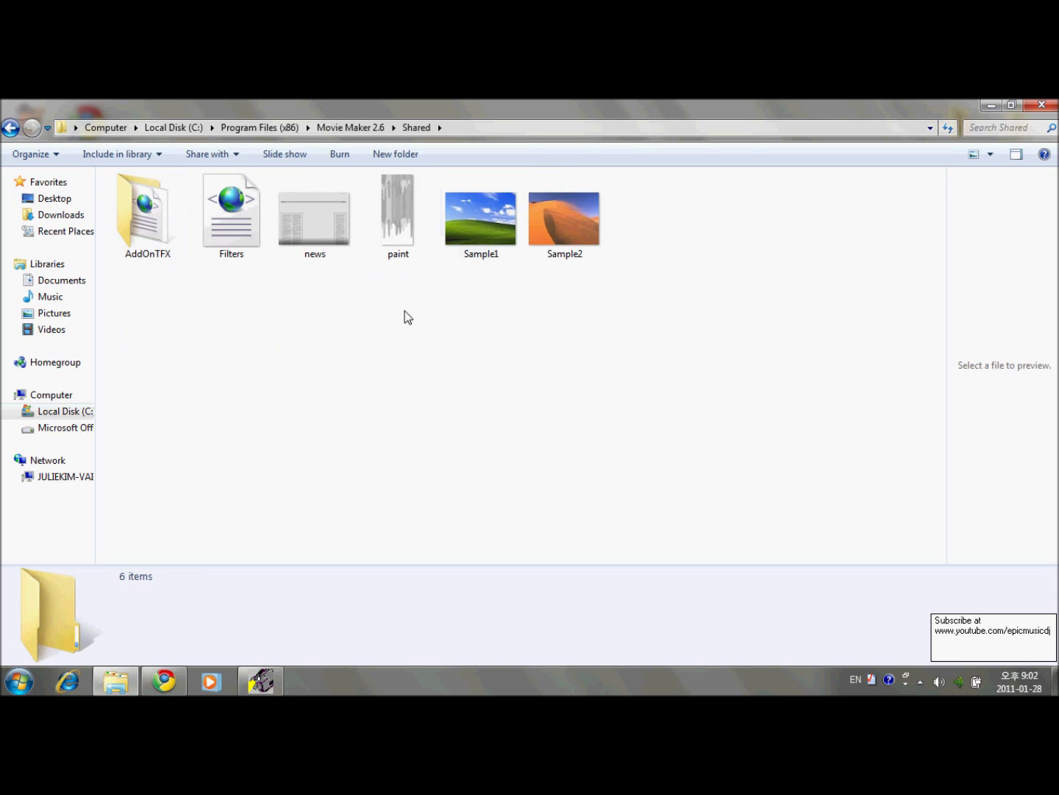
{"action": "left_click_drag", "start_coordinate": [651, 265], "coordinate": [105, 197]}
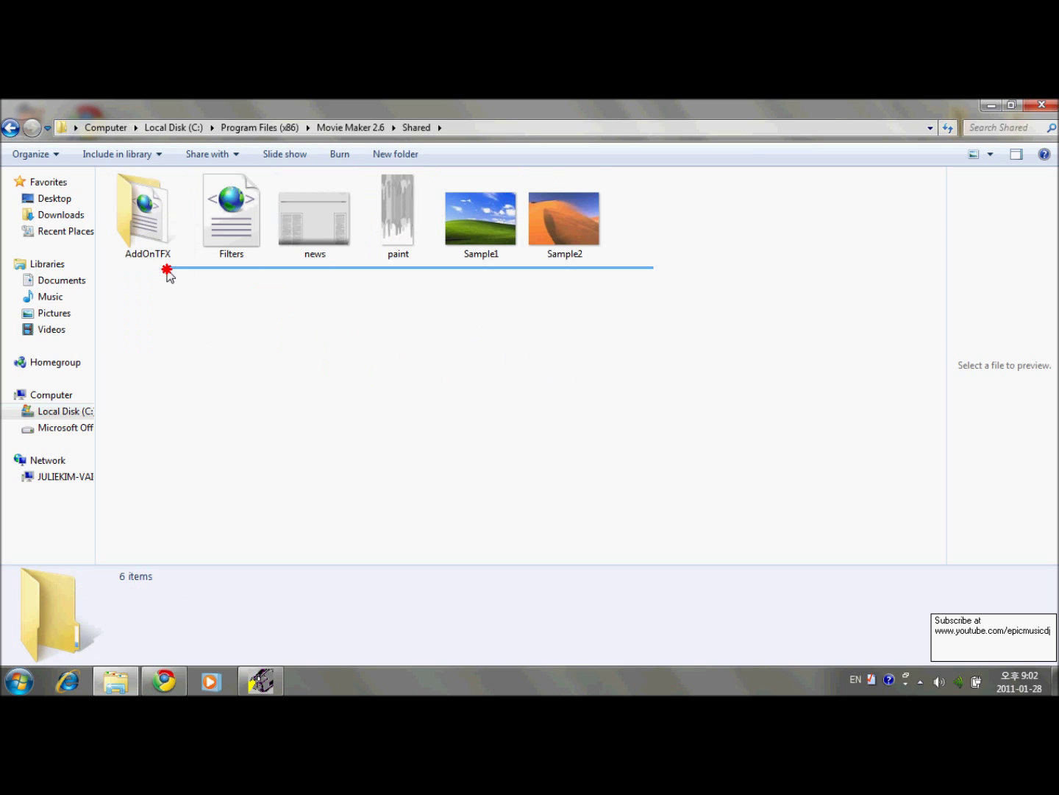
{"action": "left_click", "coordinate": [194, 322]}
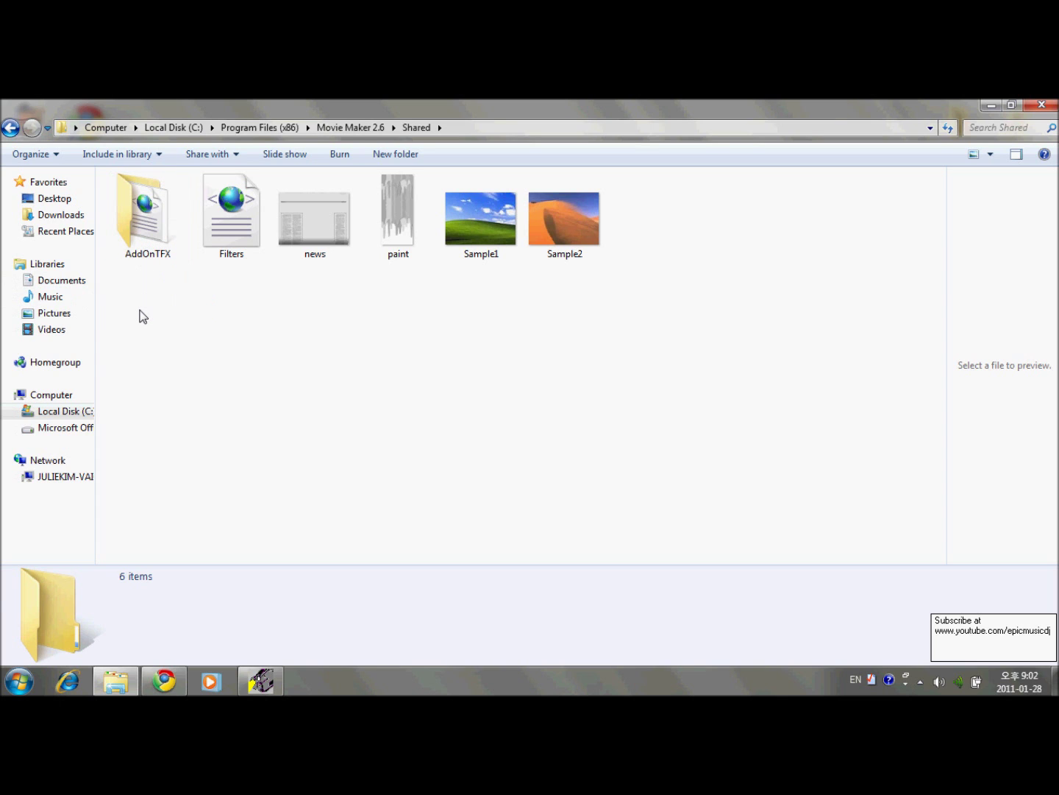
{"action": "left_click", "coordinate": [17, 681]}
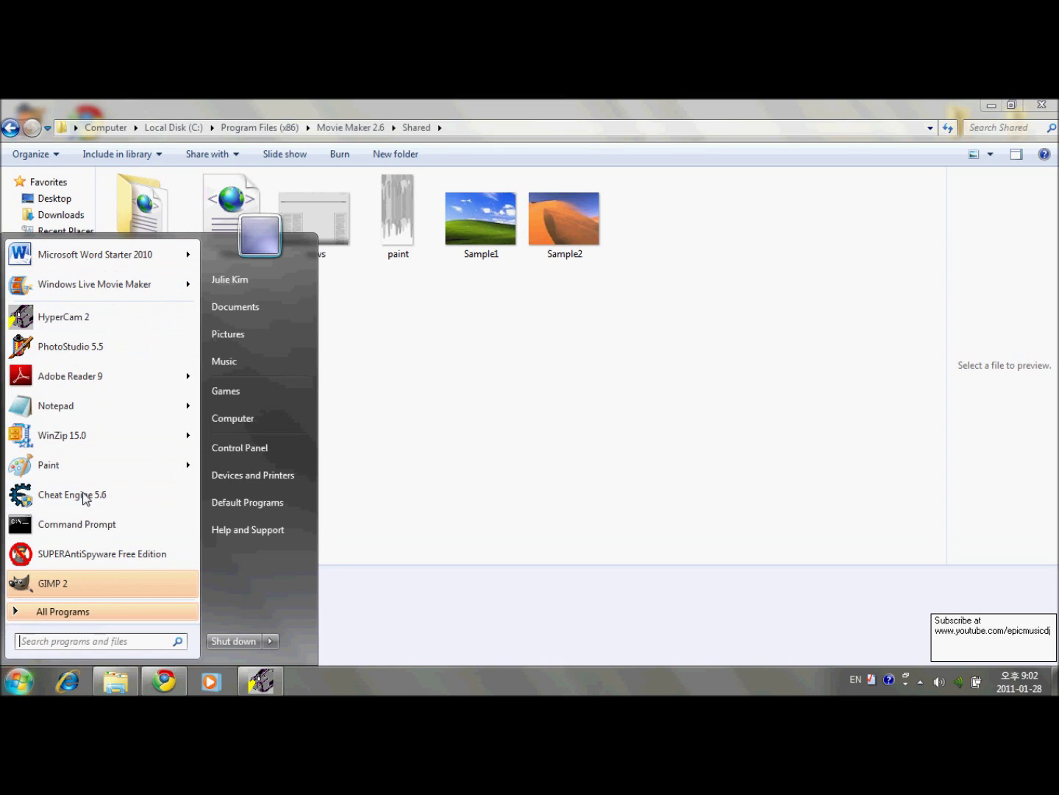
{"action": "left_click", "coordinate": [91, 403]}
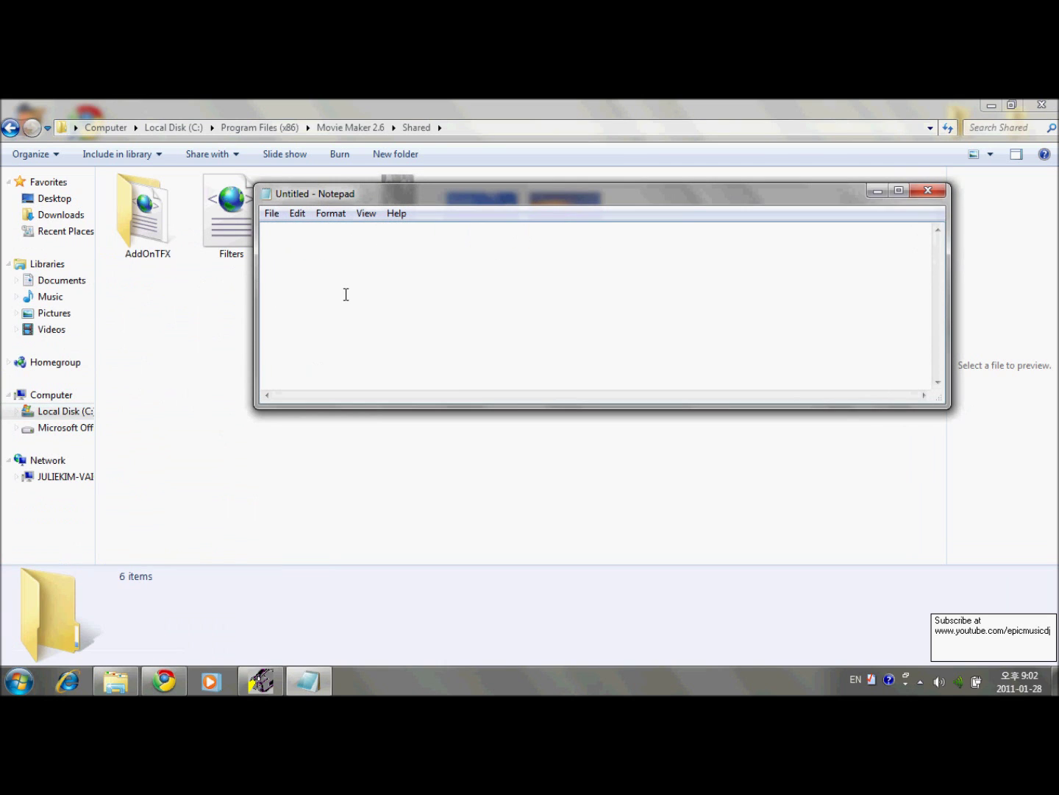
{"action": "left_click", "coordinate": [330, 213]}
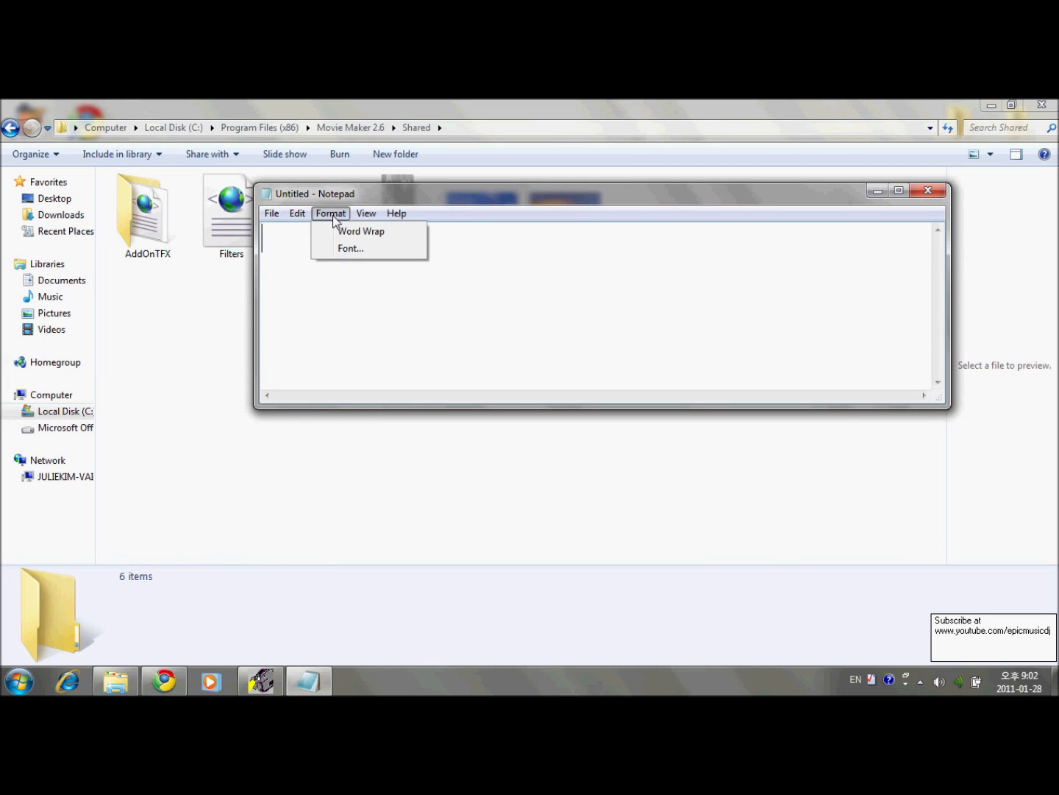
{"action": "left_click", "coordinate": [347, 249]}
{"action": "left_click", "coordinate": [562, 431]}
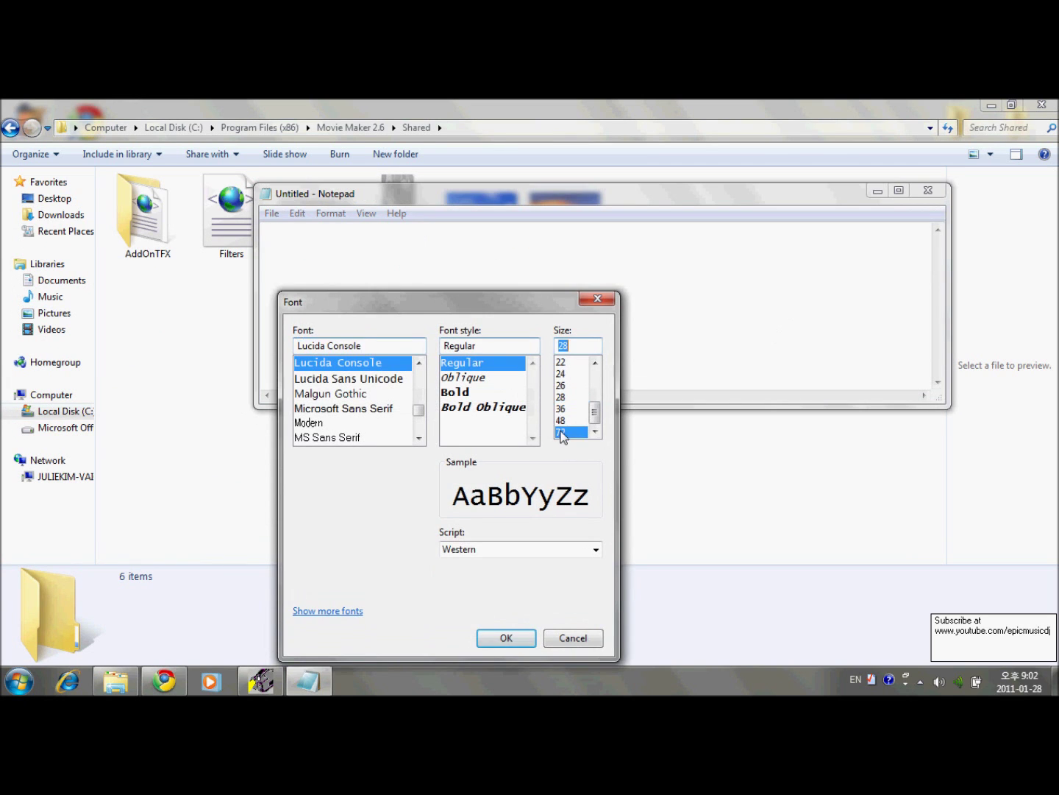
{"action": "left_click", "coordinate": [506, 637]}
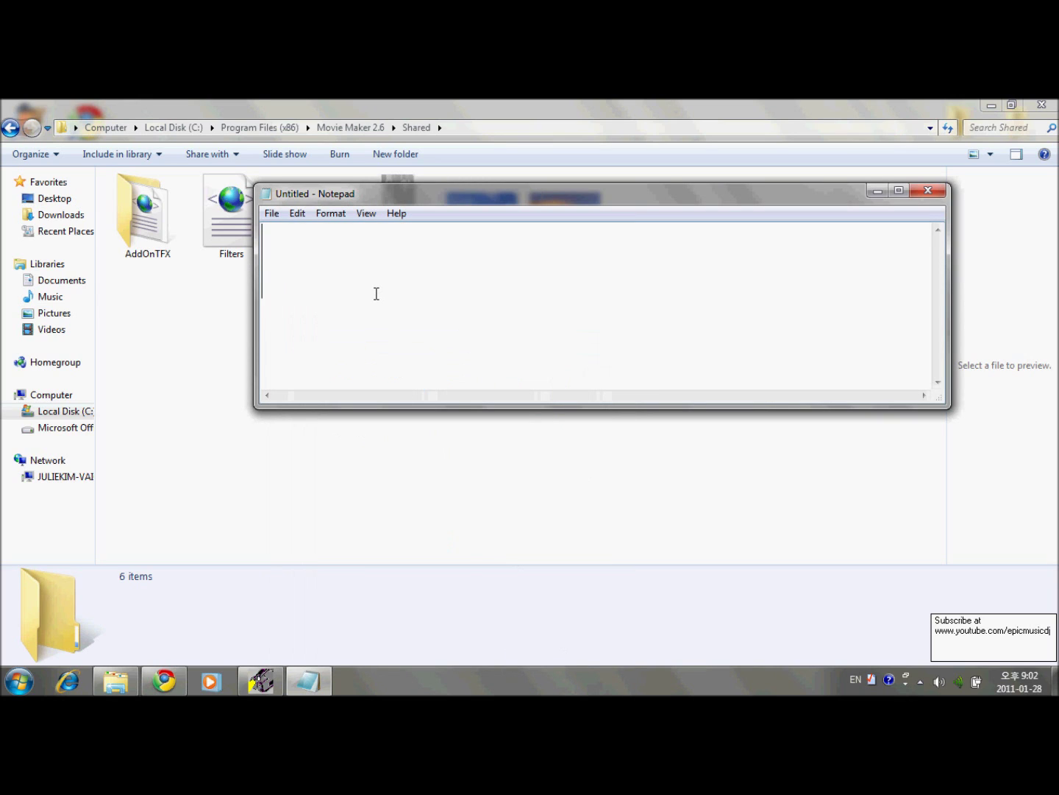
{"action": "type", "text": "add"}
{"action": "key", "text": "BackSpace"}
{"action": "key", "text": "BackSpace"}
{"action": "key", "text": "BackSpace"}
{"action": "type", "text": "Add"}
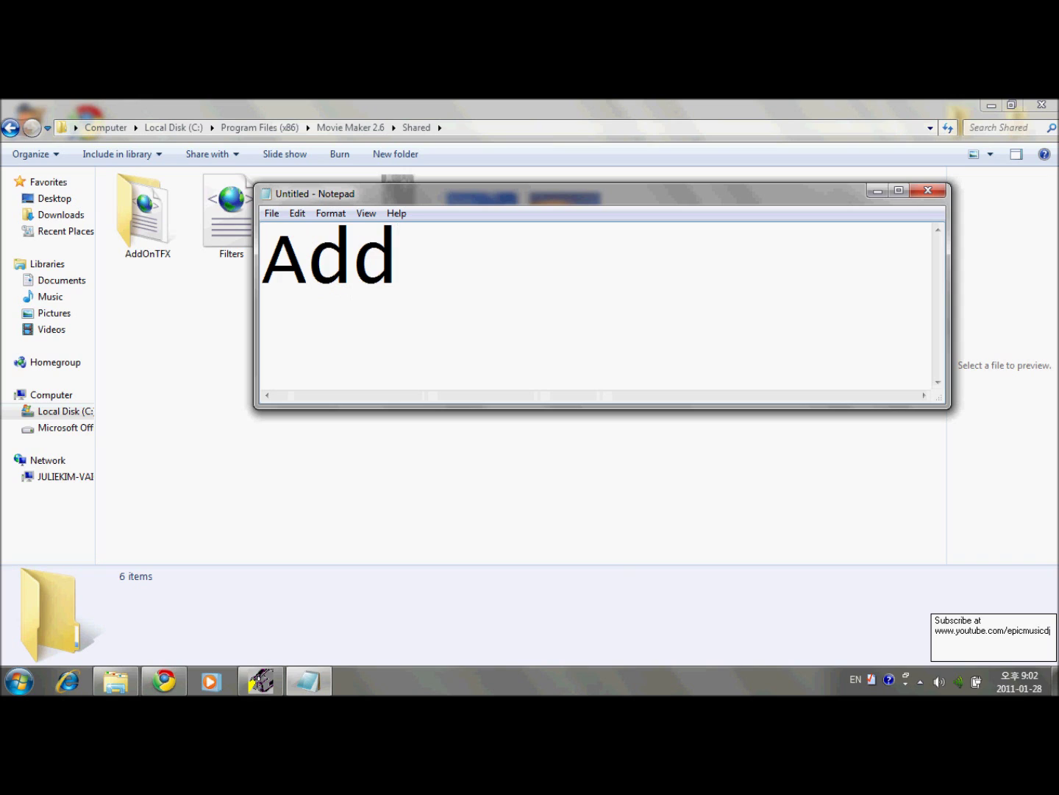
{"action": "type", "text": "On"}
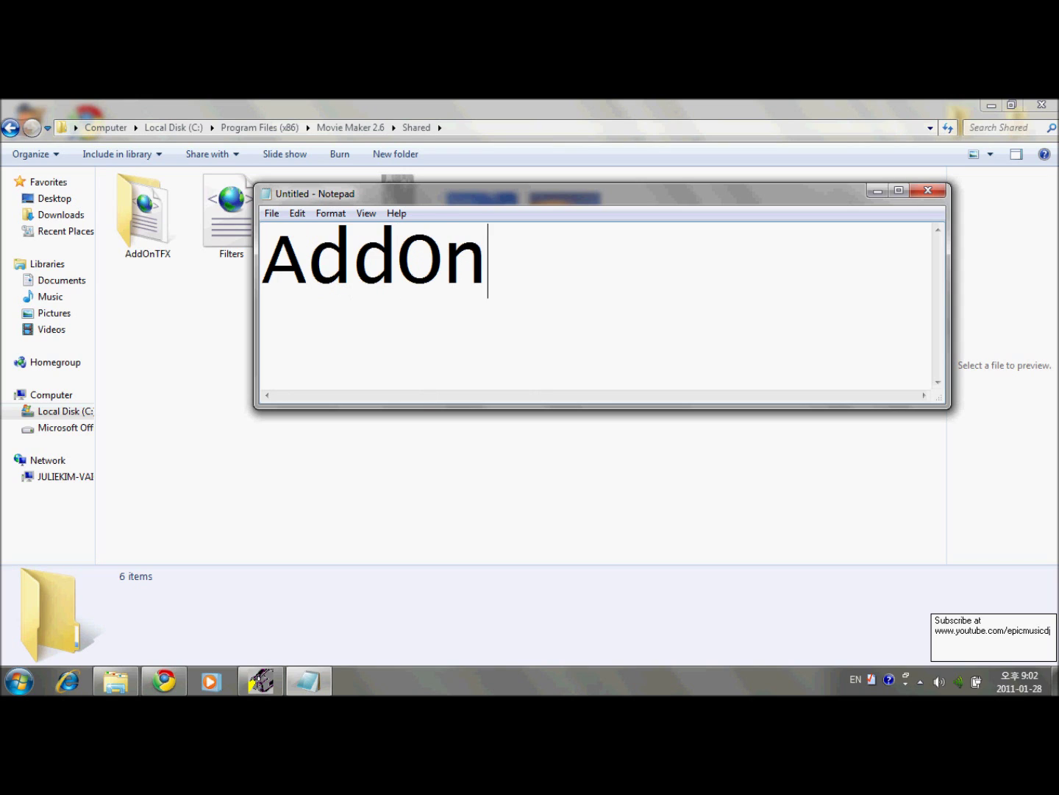
{"action": "type", "text": "TF"}
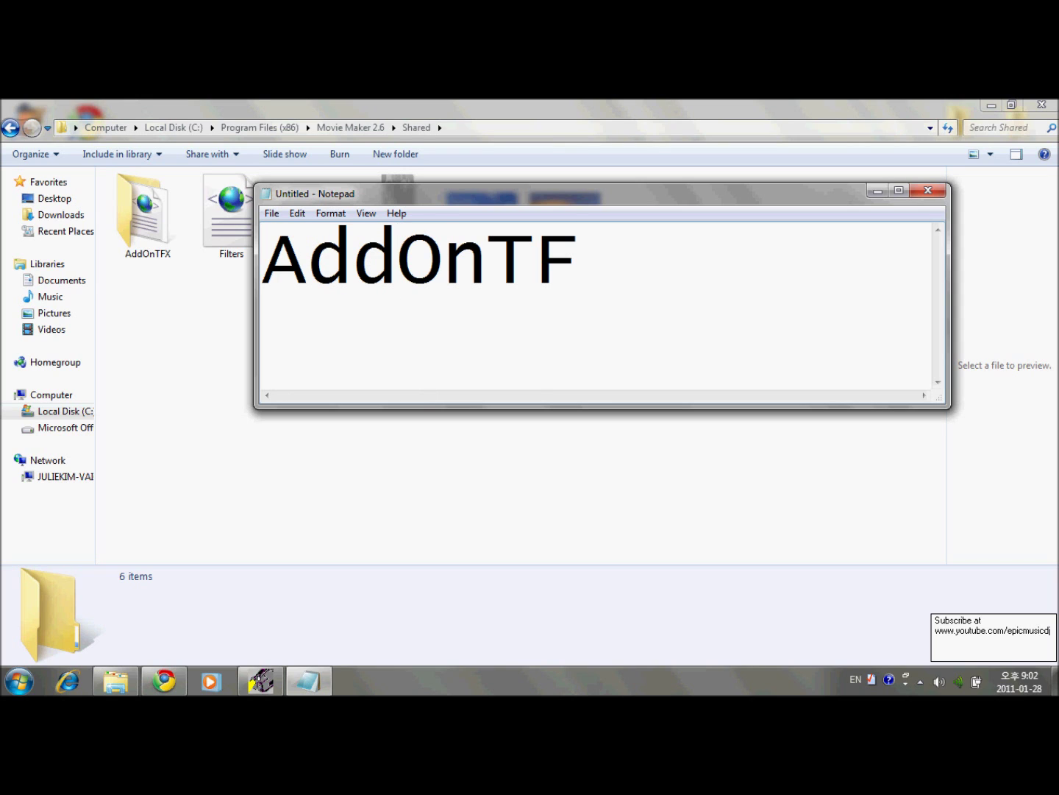
{"action": "type", "text": "X"}
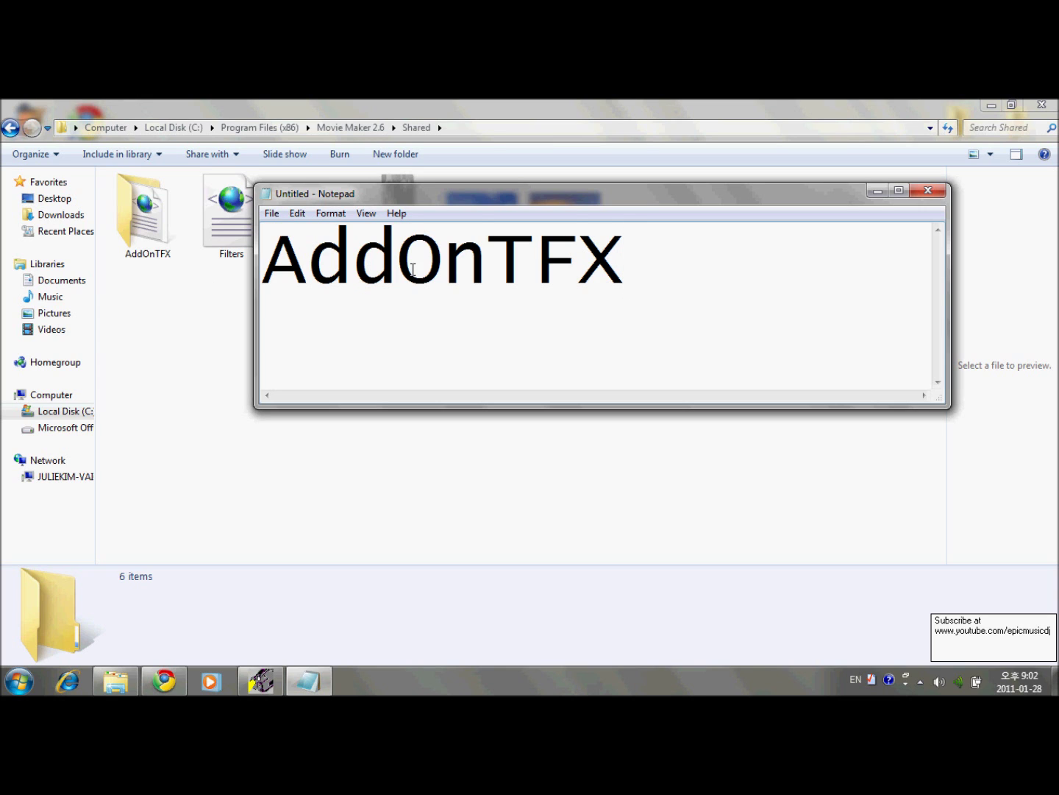
{"action": "left_click", "coordinate": [928, 191]}
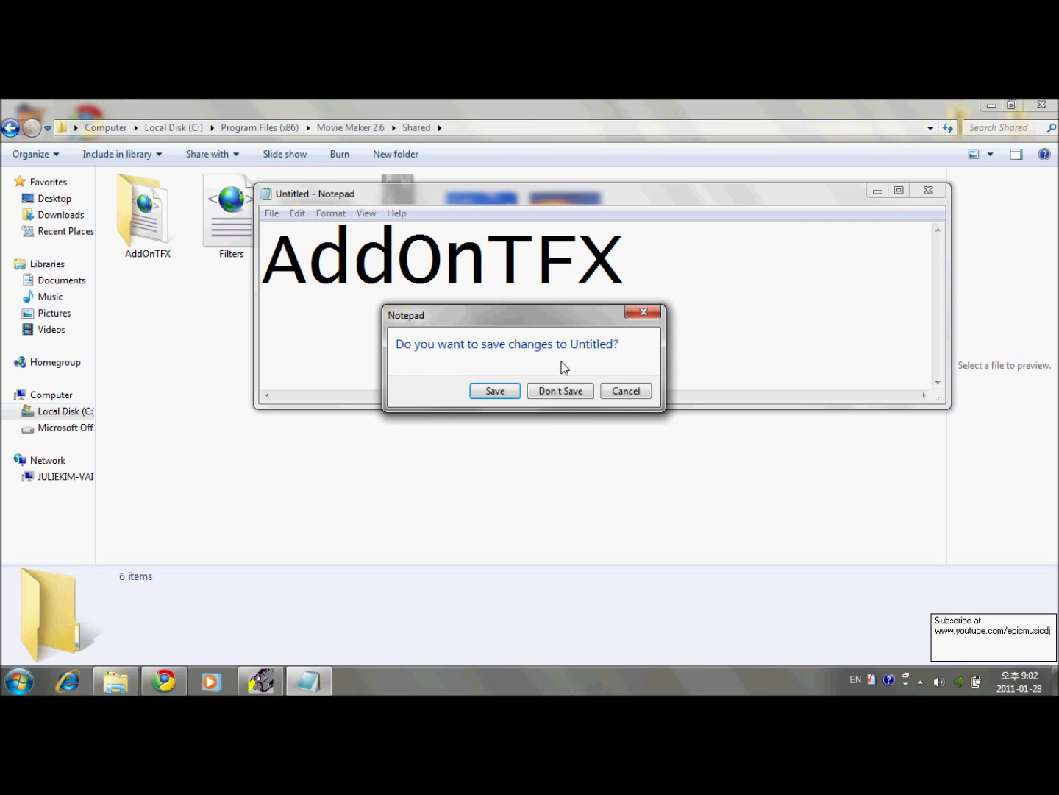
{"action": "left_click", "coordinate": [560, 390]}
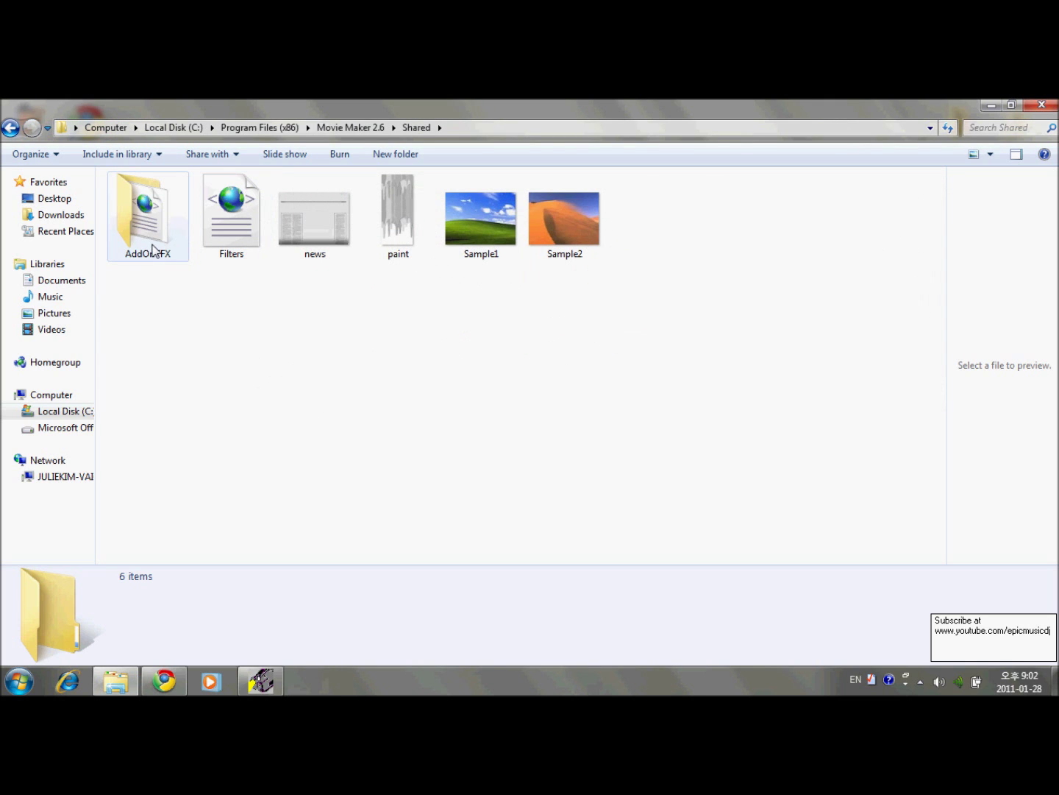
- Move bluescreencode.xml from the desktop into the AddOnTFX folder, granting permission
{"action": "double_click", "coordinate": [147, 217]}
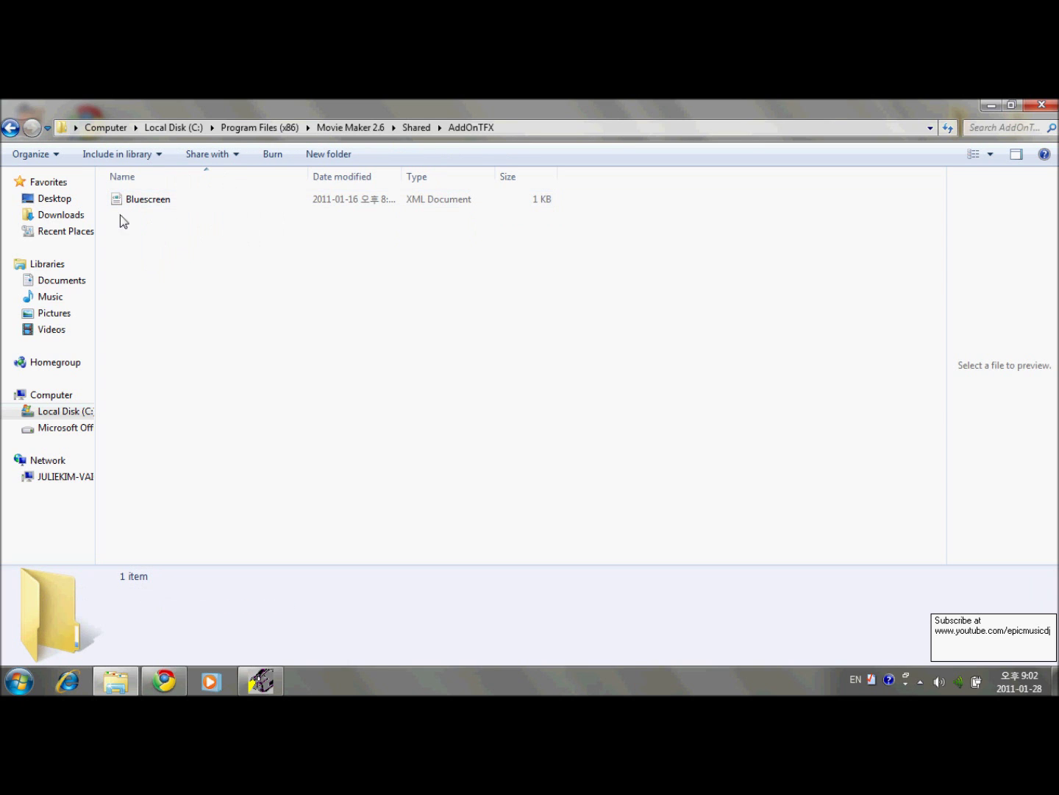
{"action": "left_click", "coordinate": [992, 106]}
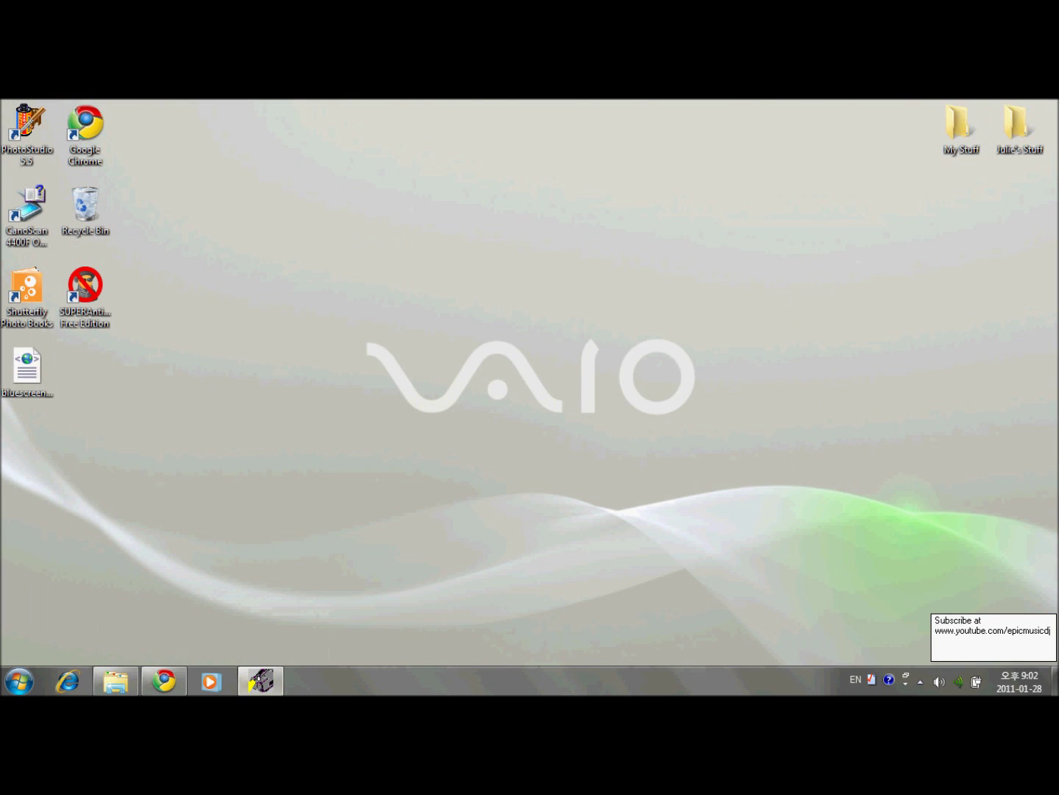
{"action": "left_click", "coordinate": [117, 682]}
{"action": "double_click", "coordinate": [530, 106]}
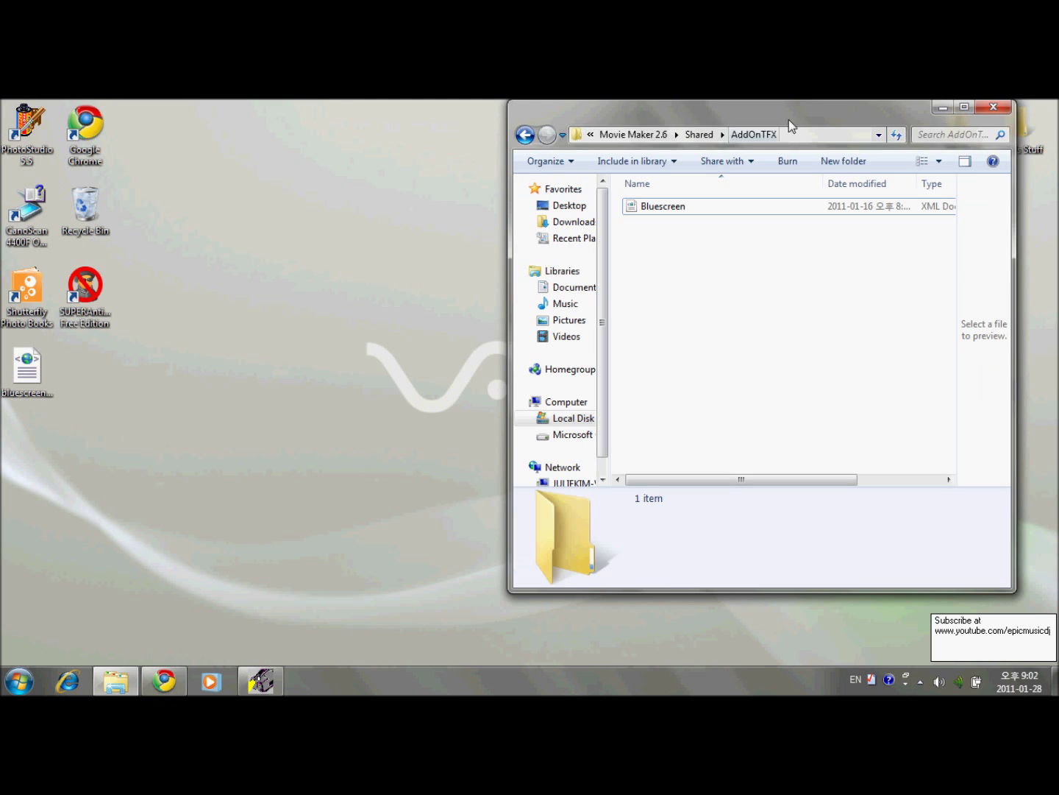
{"action": "left_click_drag", "start_coordinate": [26, 369], "coordinate": [202, 372]}
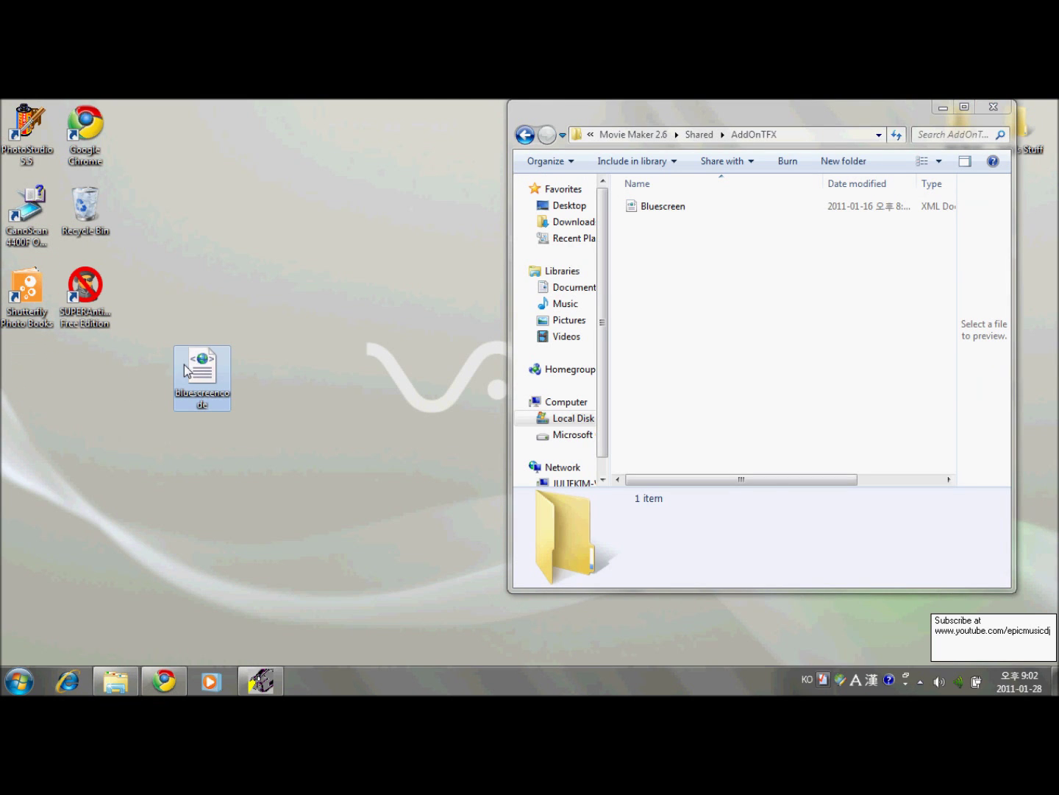
{"action": "left_click_drag", "start_coordinate": [184, 364], "coordinate": [679, 260]}
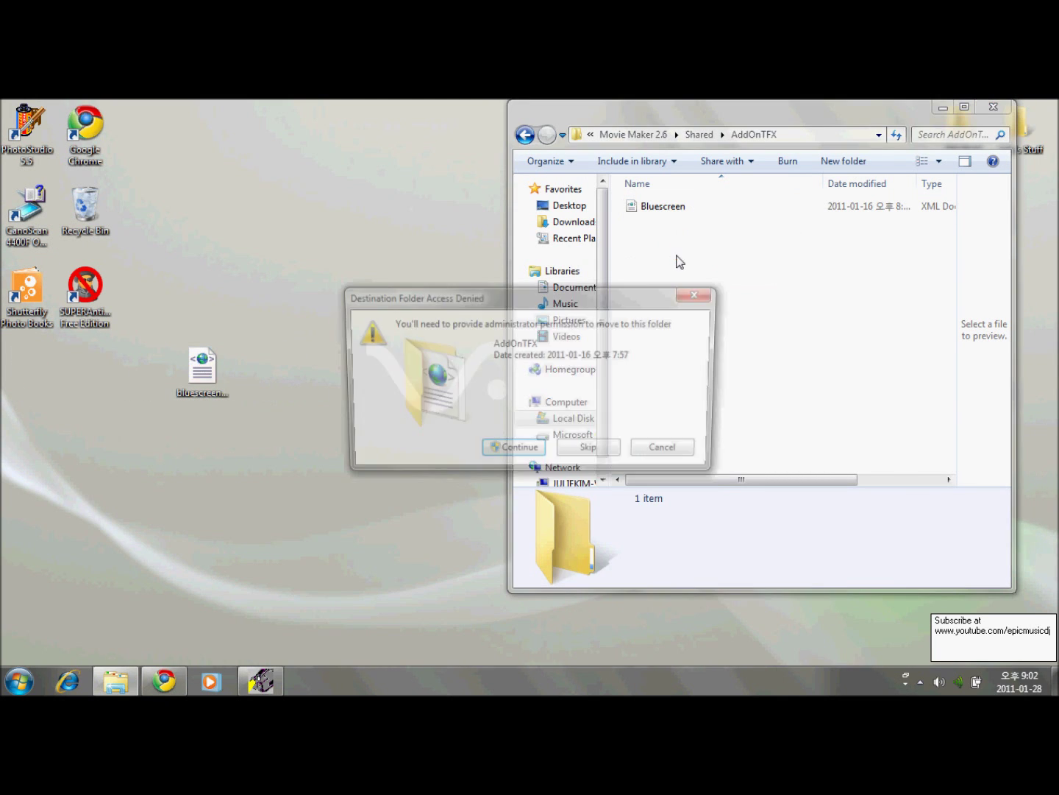
{"action": "left_click", "coordinate": [512, 453]}
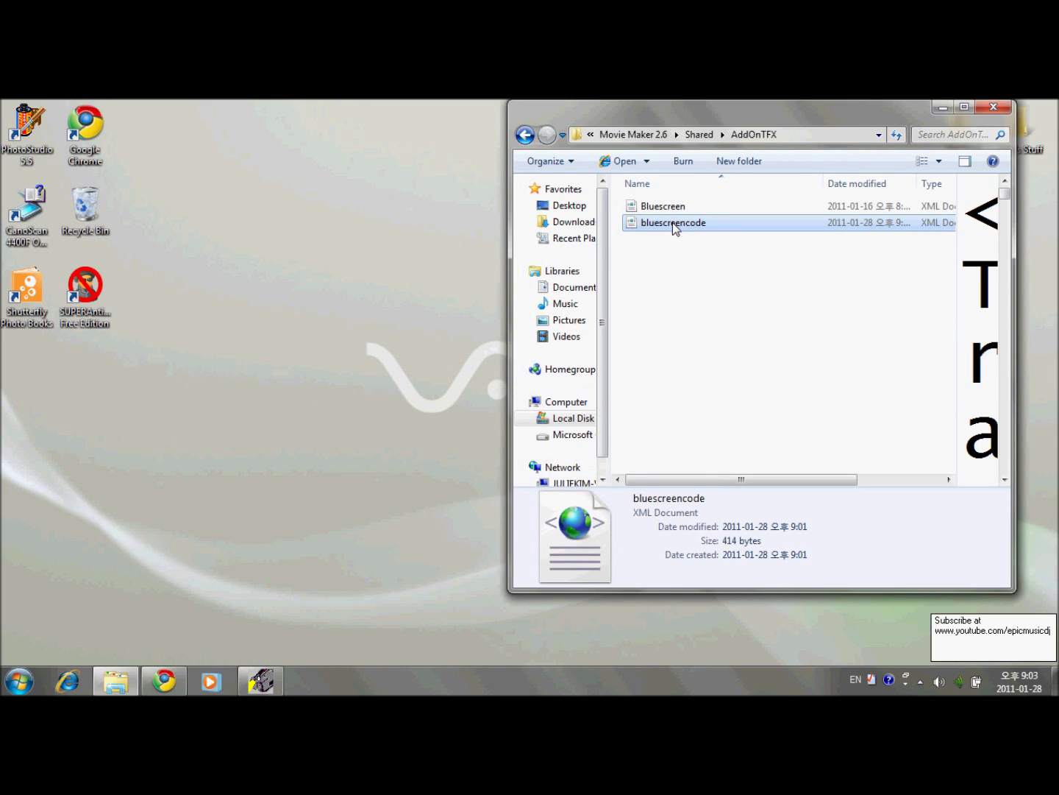
- Delete bluescreencode.xml from AddOnTFX and confirm sending it to the Recycle Bin
{"action": "right_click", "coordinate": [672, 224]}
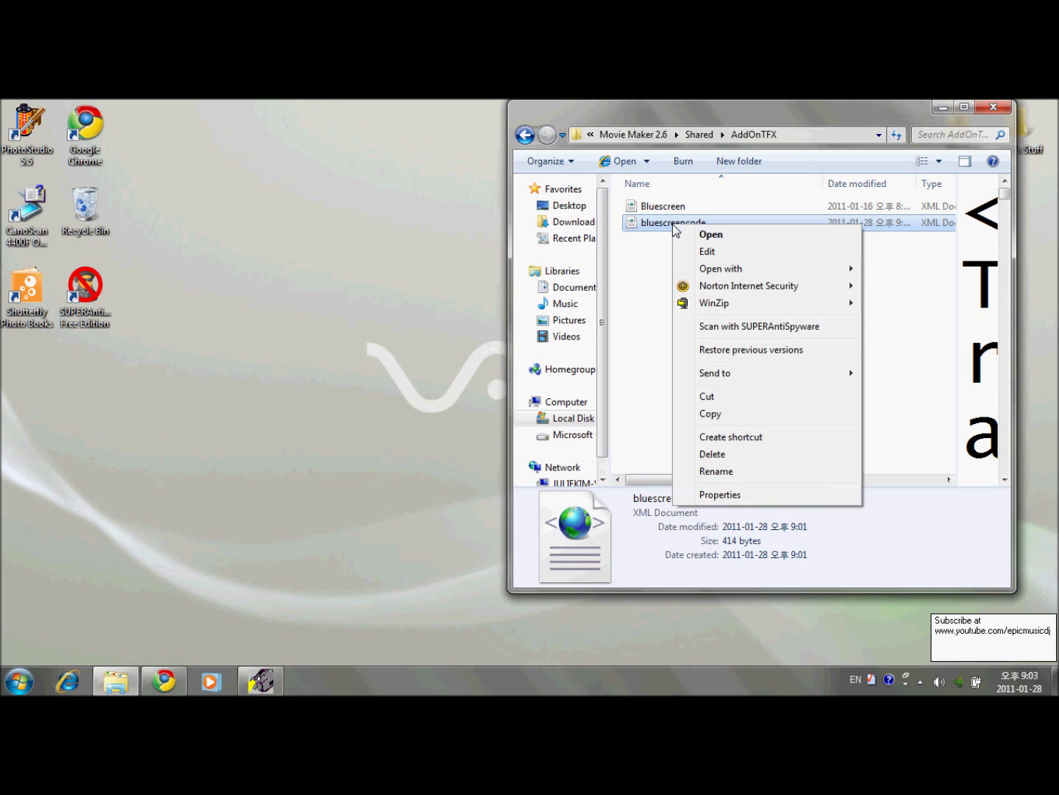
{"action": "left_click", "coordinate": [783, 452]}
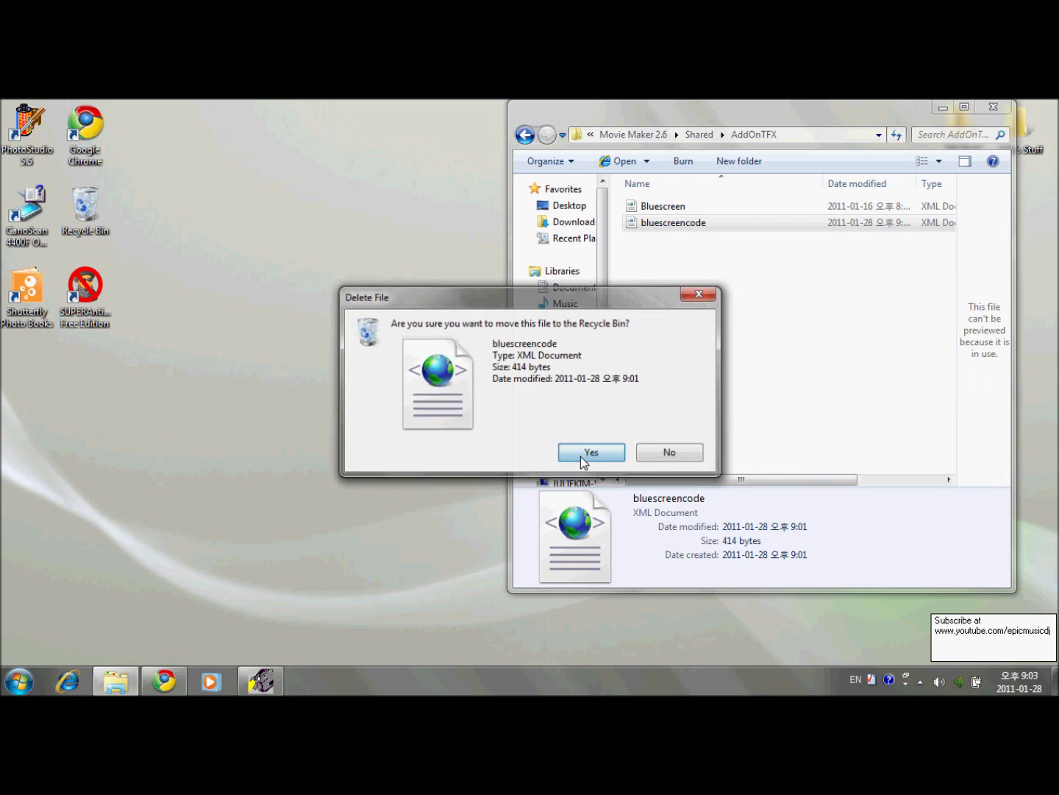
{"action": "left_click", "coordinate": [579, 448]}
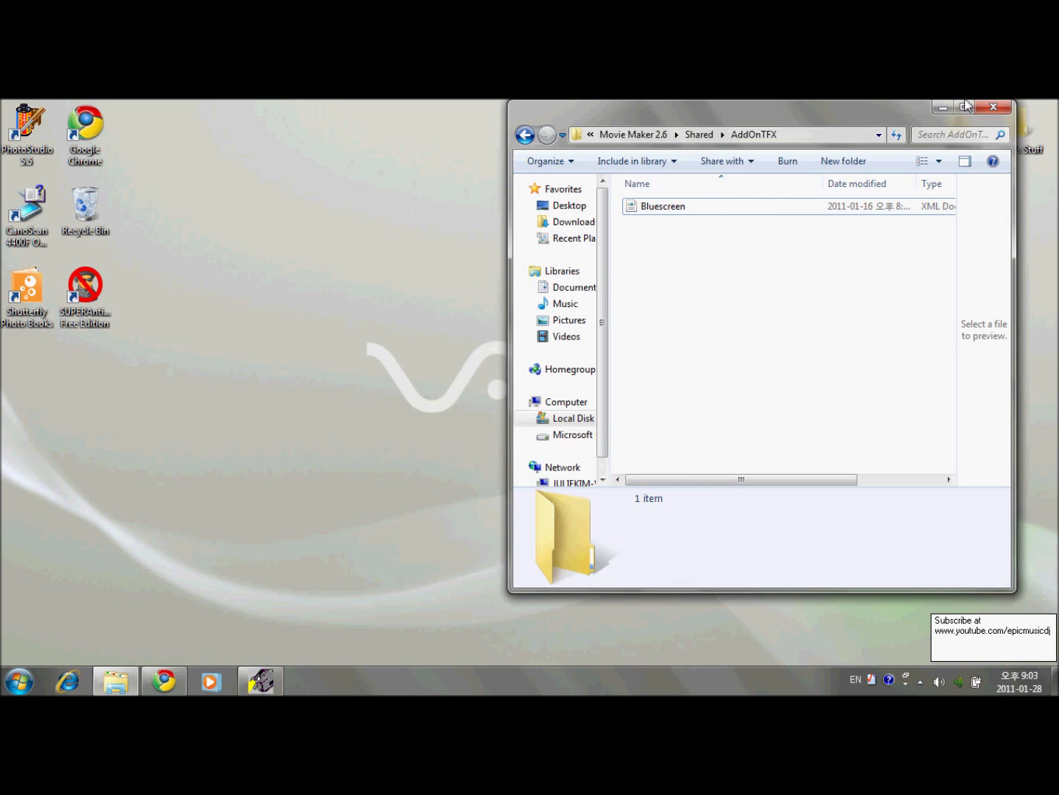
- Browse to C:\Program Files (x86)\Movie Maker 2.6 and launch MOVIEMK
{"action": "left_click", "coordinate": [993, 107]}
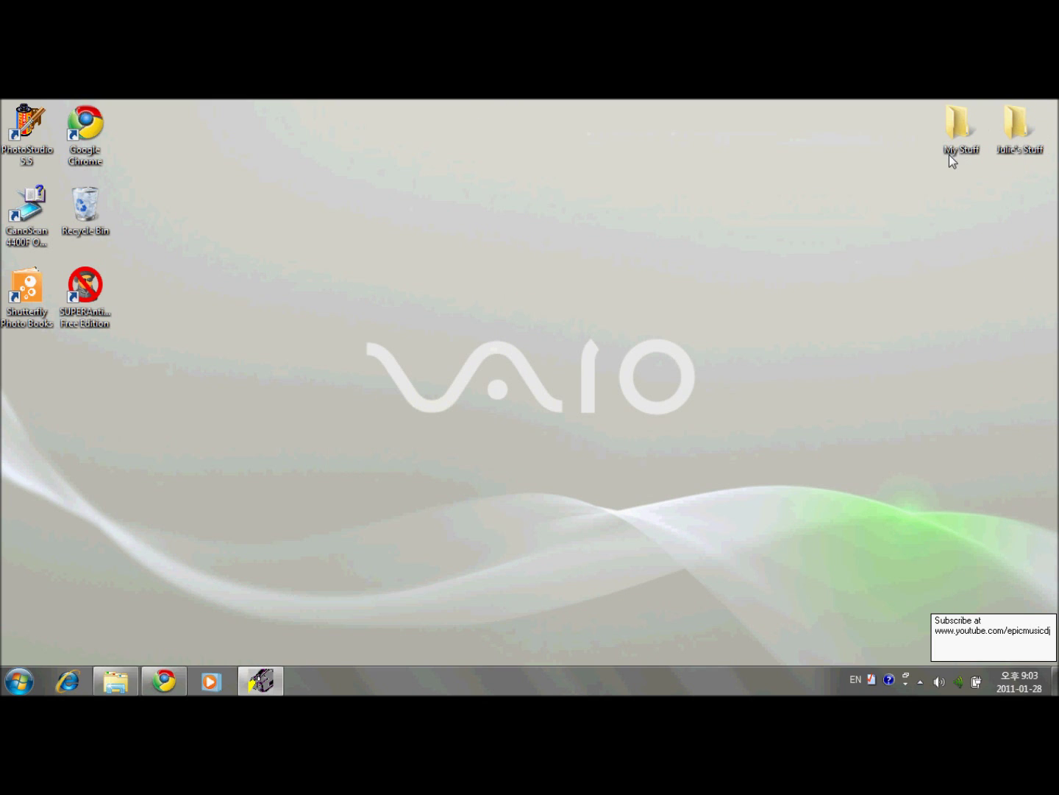
{"action": "key", "text": "super"}
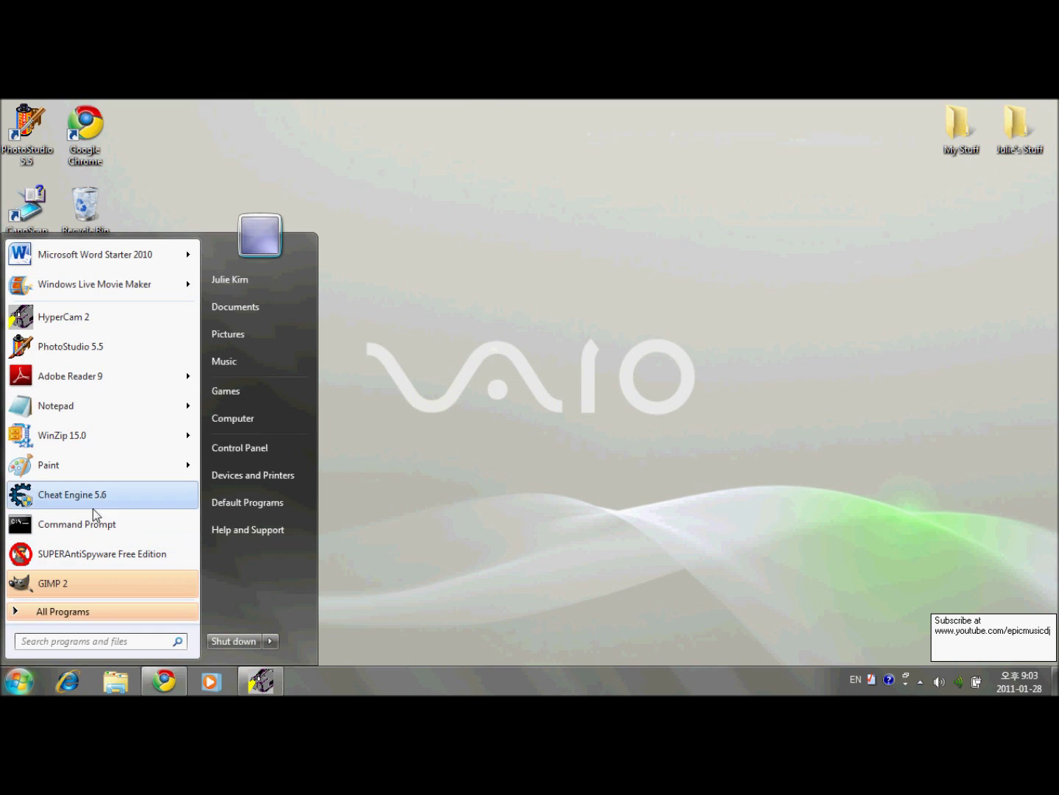
{"action": "left_click", "coordinate": [247, 417]}
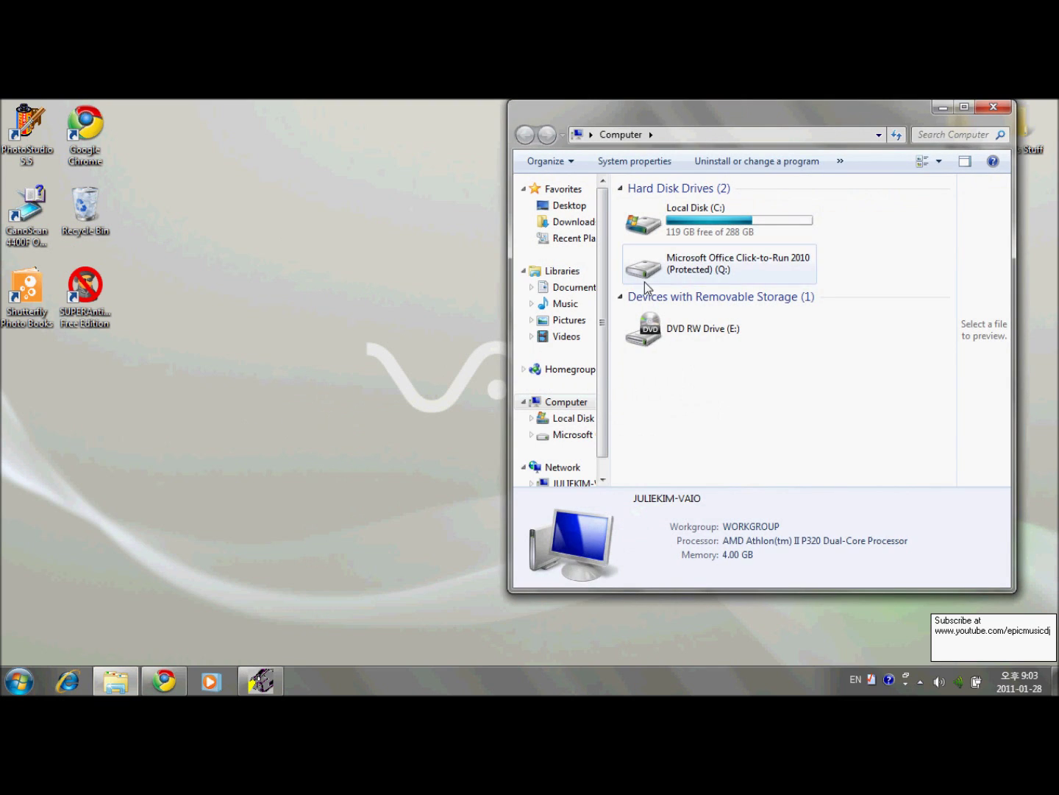
{"action": "double_click", "coordinate": [696, 219]}
{"action": "scroll", "coordinate": [943, 319], "scroll_direction": "down", "scroll_amount": 3}
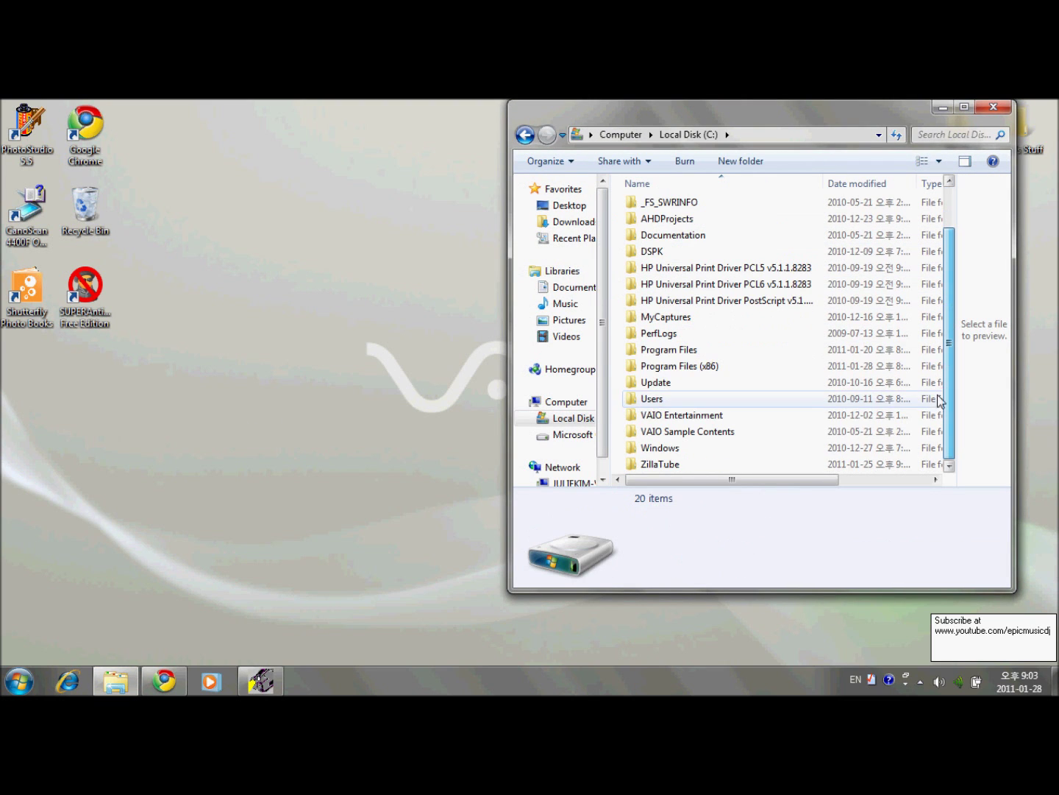
{"action": "double_click", "coordinate": [708, 366]}
{"action": "mouse_move", "coordinate": [949, 231]}
{"action": "left_mouse_down"}
{"action": "mouse_move", "coordinate": [952, 344]}
{"action": "mouse_move", "coordinate": [952, 331]}
{"action": "left_mouse_up"}
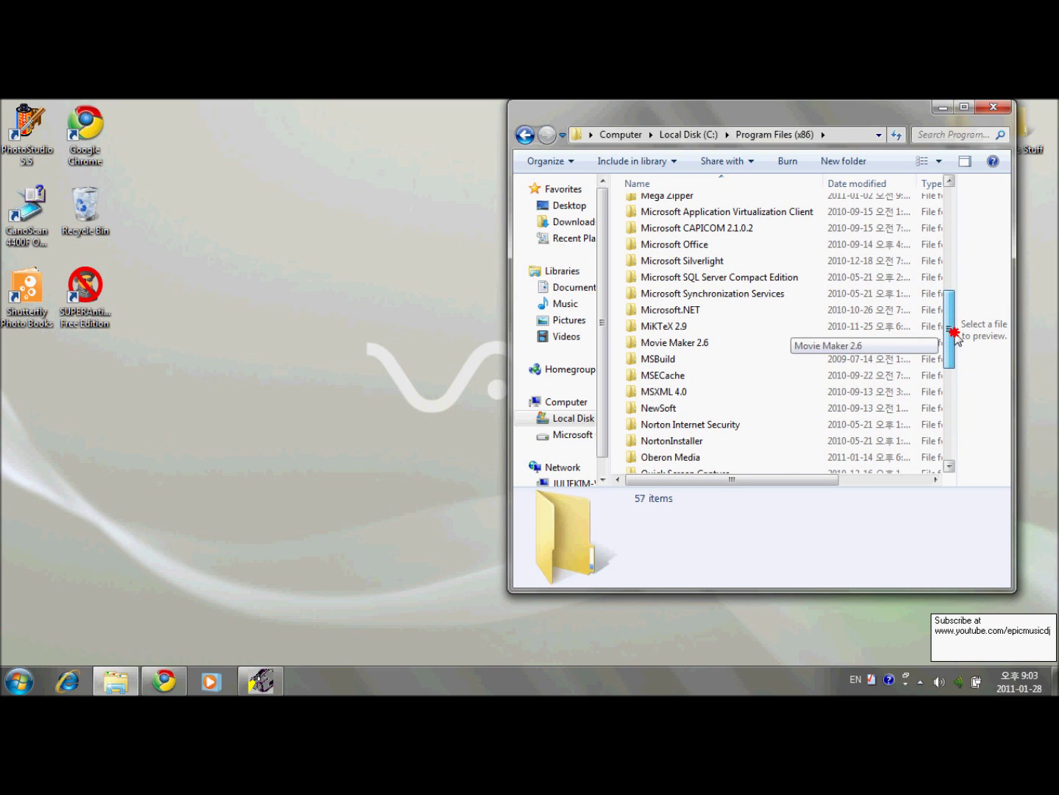
{"action": "double_click", "coordinate": [734, 341]}
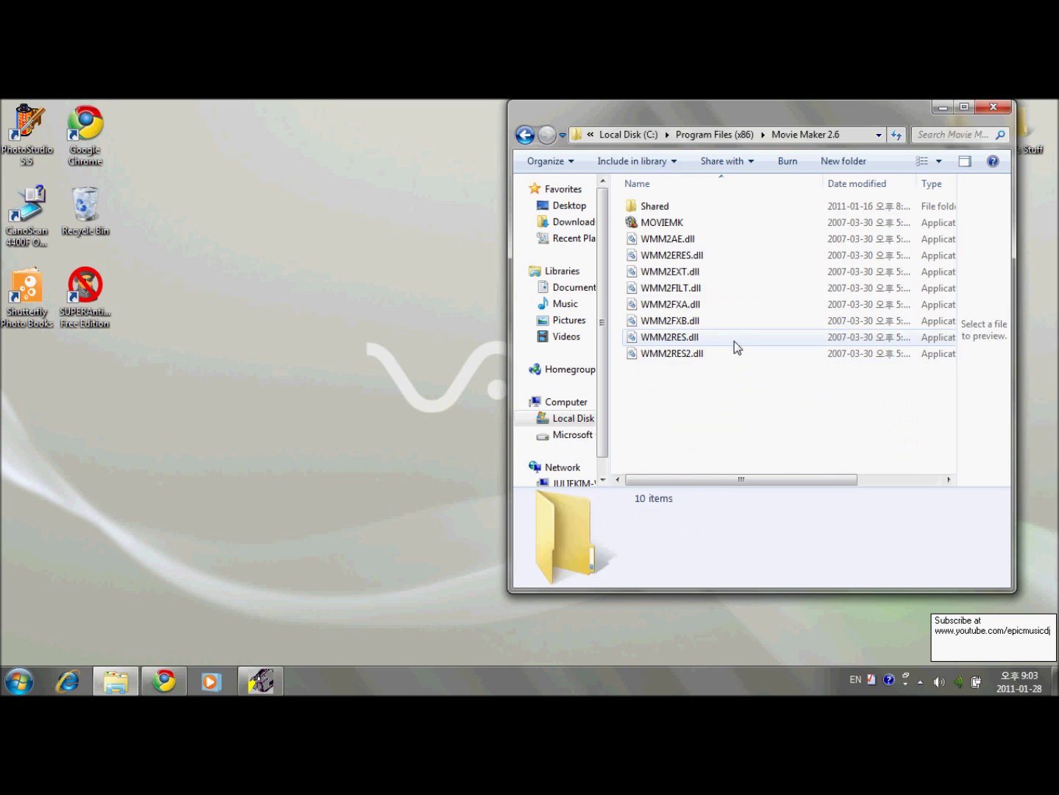
{"action": "double_click", "coordinate": [710, 226]}
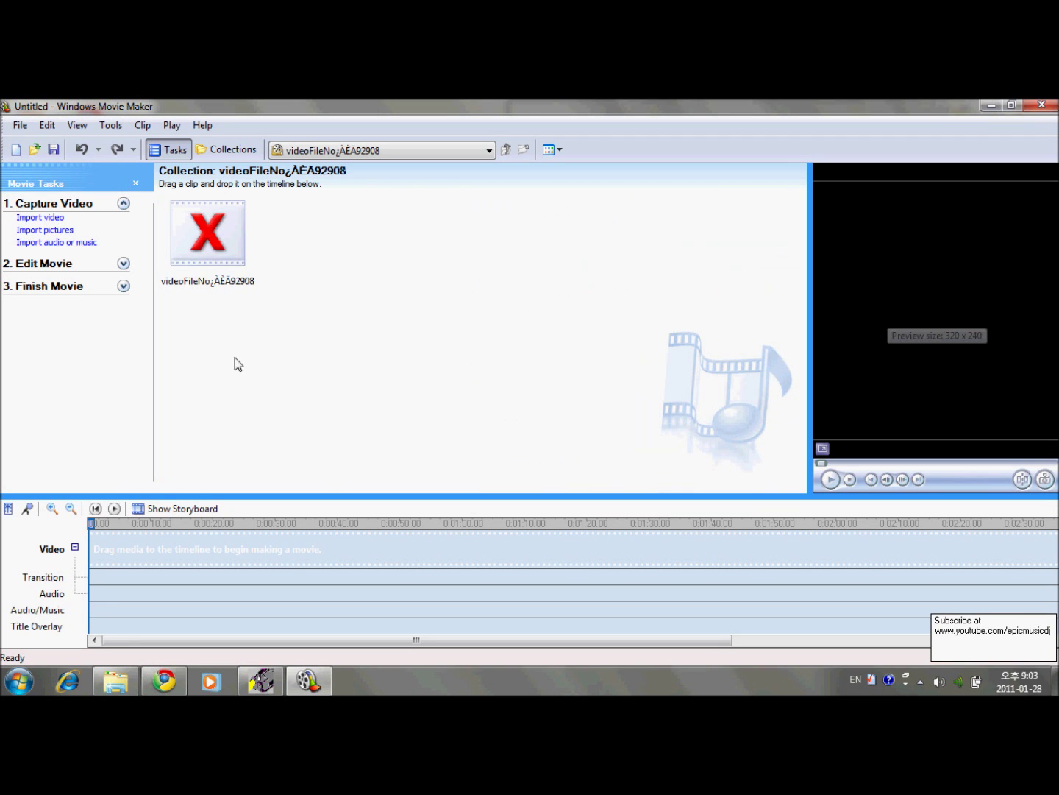
- Pick Video Transitions from the collections dropdown and preview the Bluescreen thumbnail
{"action": "left_click", "coordinate": [328, 149]}
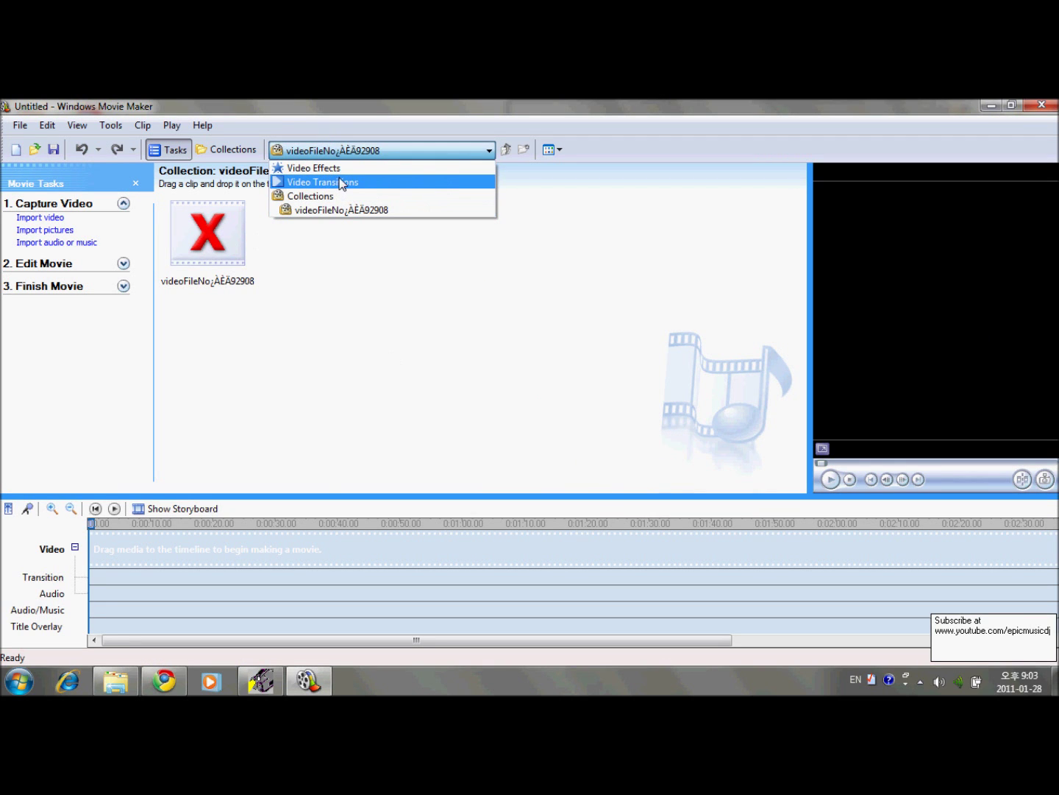
{"action": "left_click", "coordinate": [340, 183]}
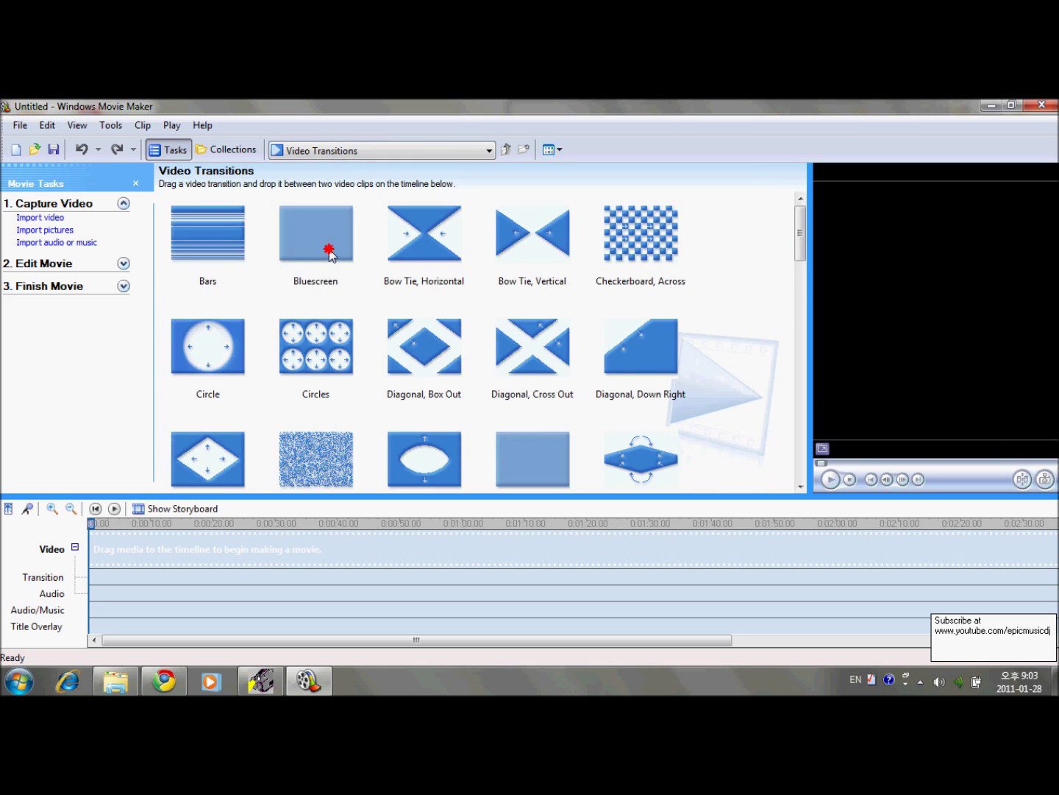
{"action": "left_click", "coordinate": [329, 250]}
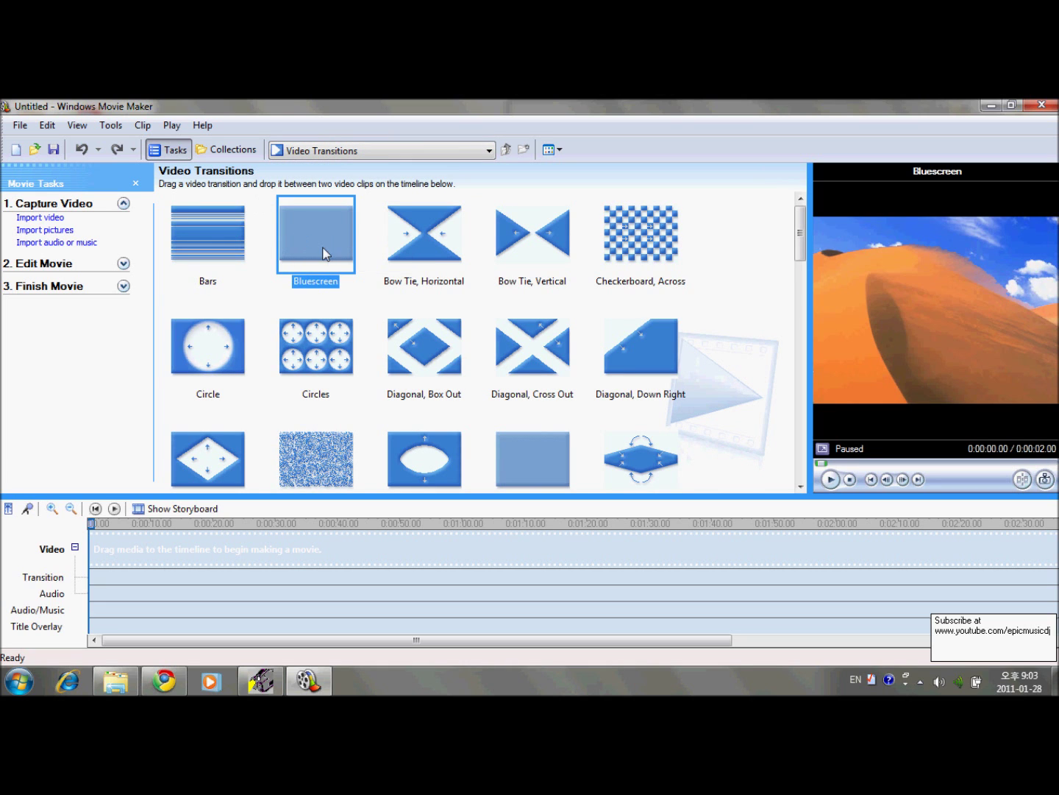